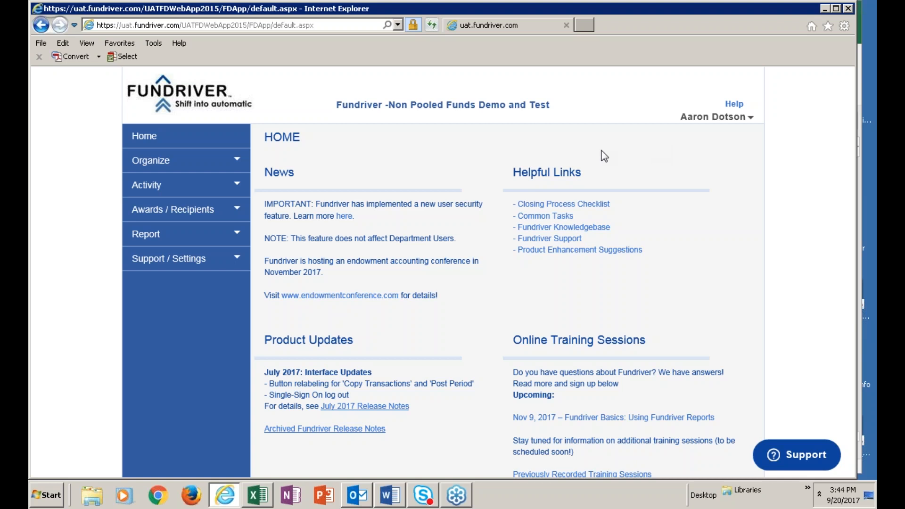
Open the list of non pooled funds and look through its entries.
left_click(151, 163)
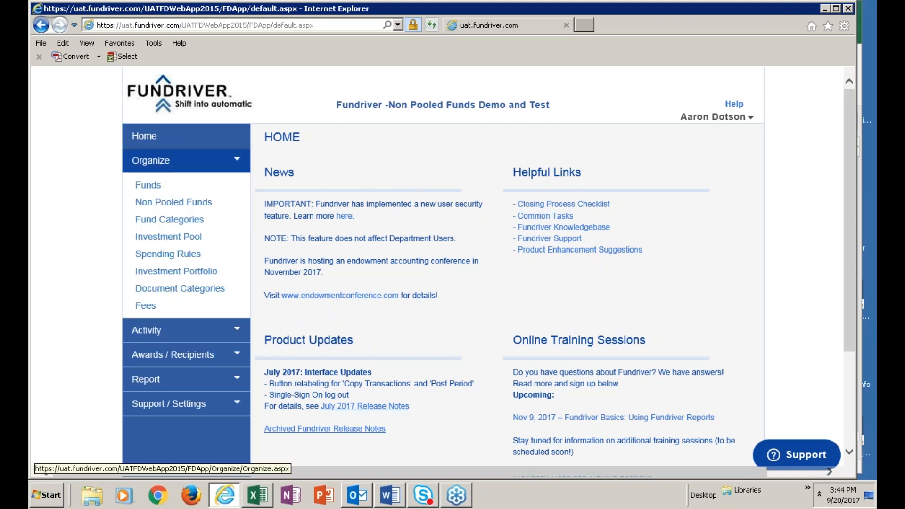
left_click(172, 206)
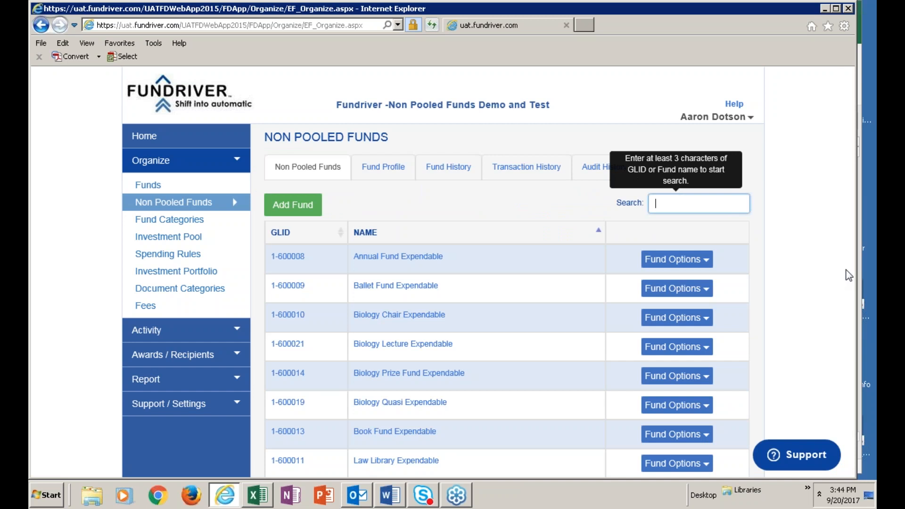
scroll(478, 290, "down", 3)
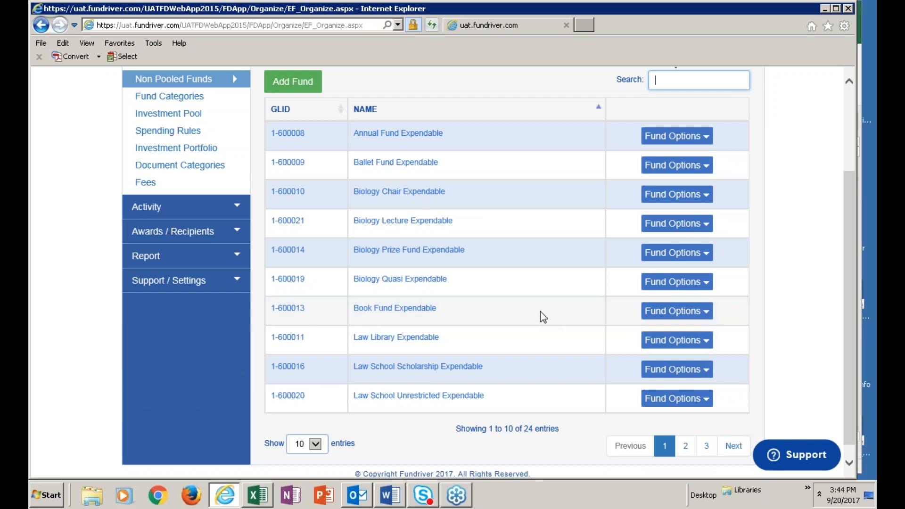
scroll(539, 311, "up", 2)
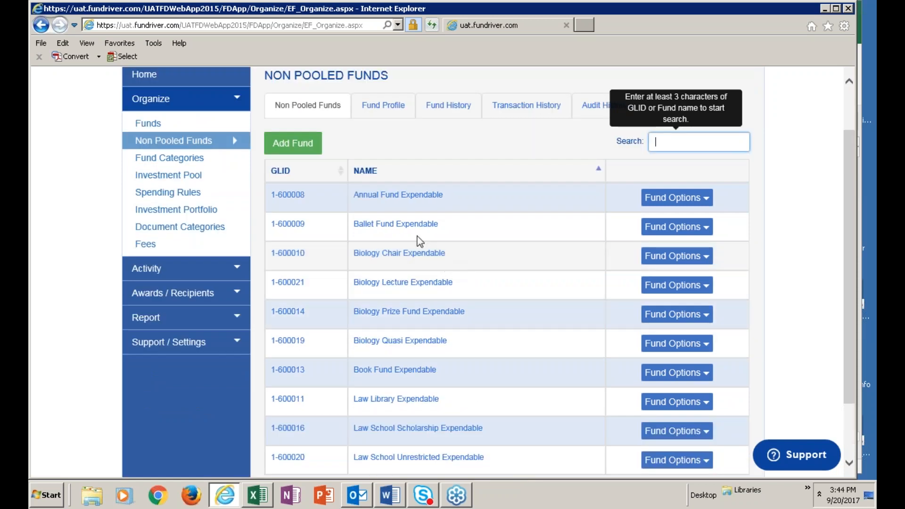
Open the profile of Ballet Fund Expendable and review its fund details and current balance.
left_click(414, 225)
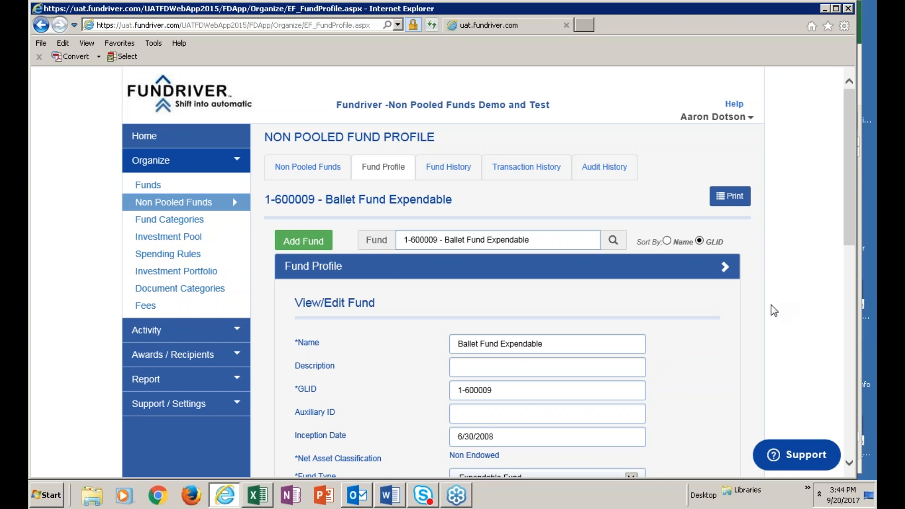
scroll(774, 311, "down", 1)
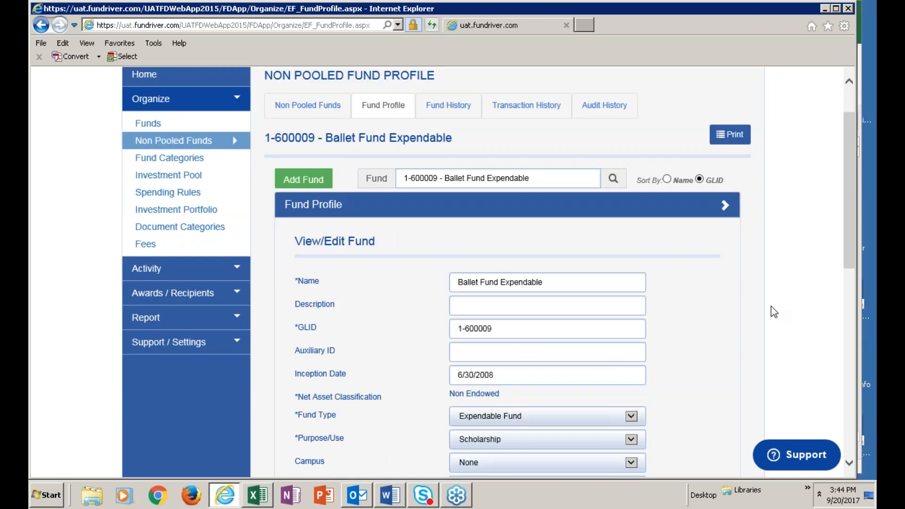
scroll(775, 309, "down", 1)
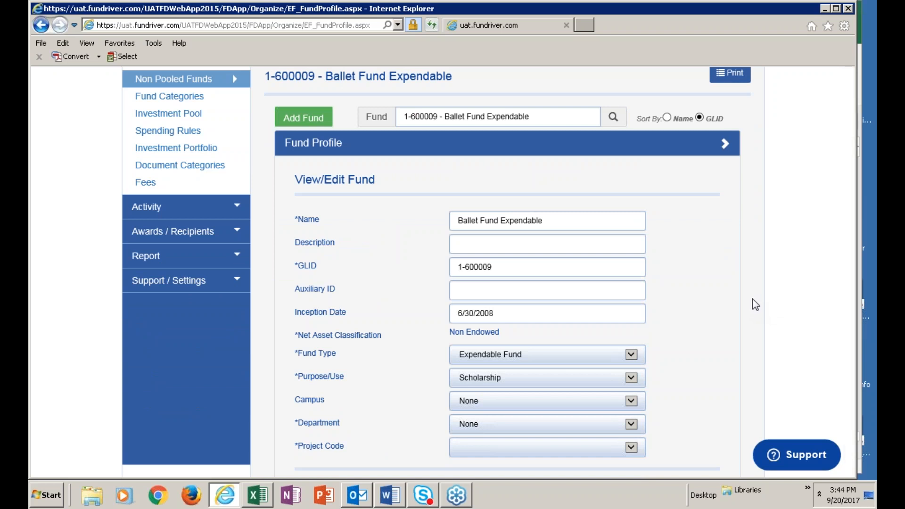
scroll(749, 292, "down", 5)
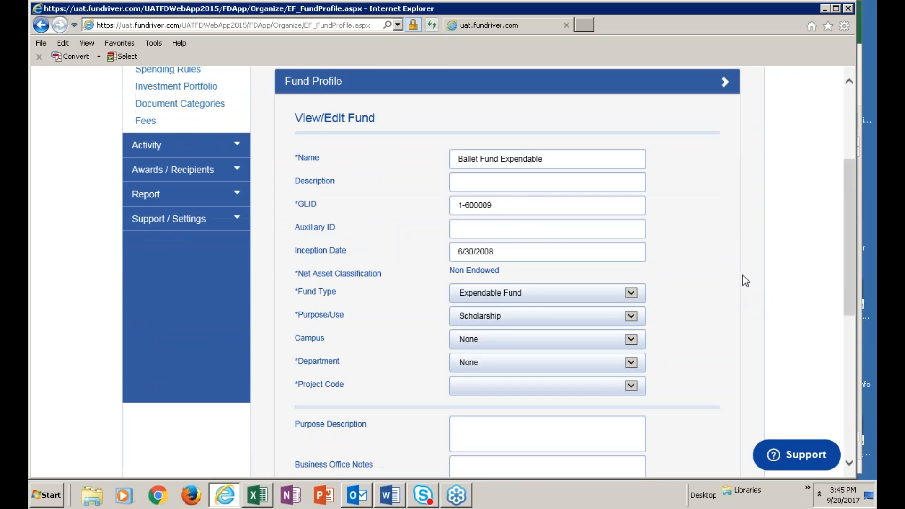
scroll(742, 276, "down", 4)
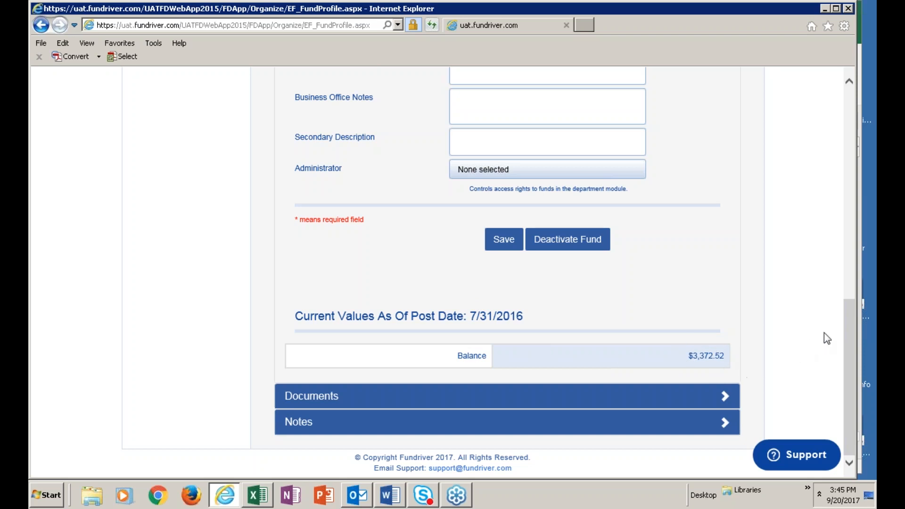
scroll(810, 321, "up", 10)
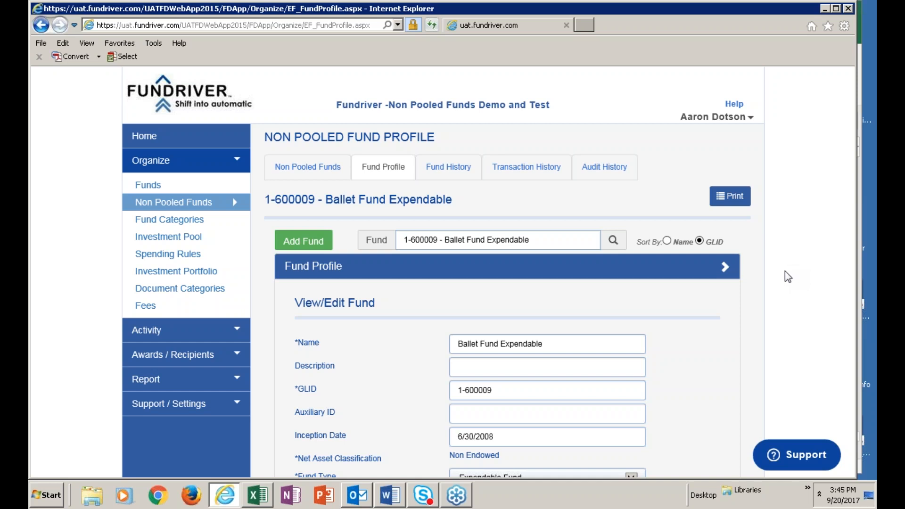
Open the transaction entry form and review the available transaction types, including the non-pooled ones, without choosing any.
left_click(219, 329)
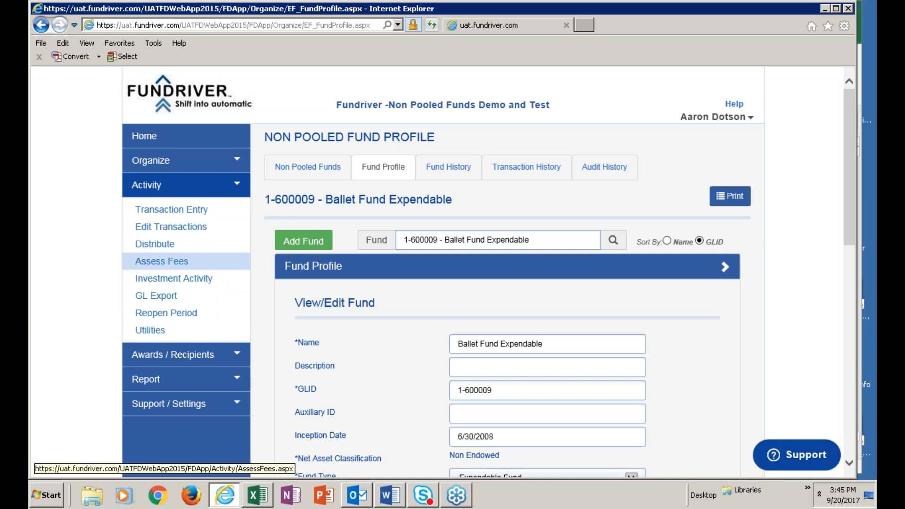
left_click(203, 209)
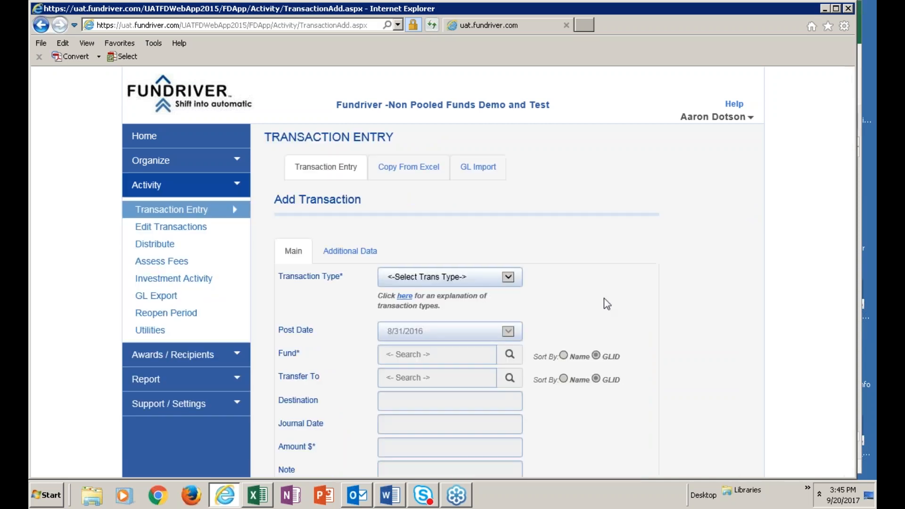
left_click(508, 278)
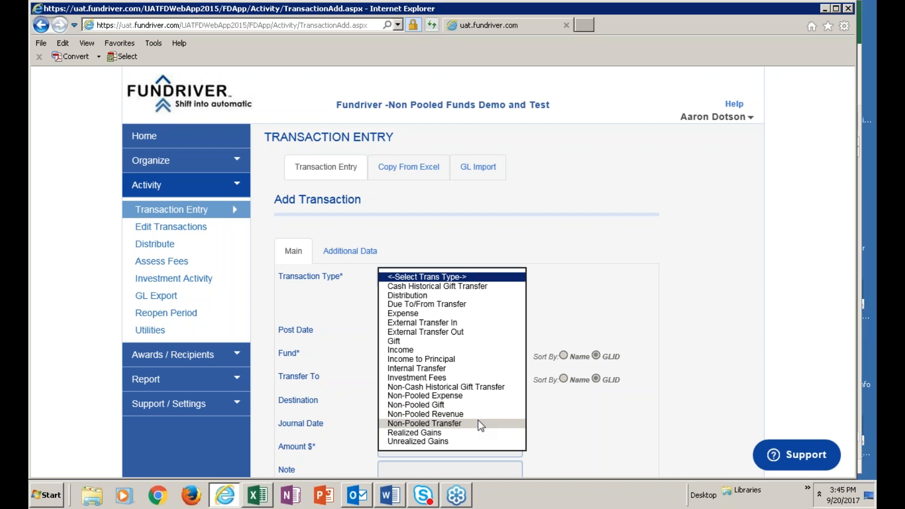
left_click(530, 236)
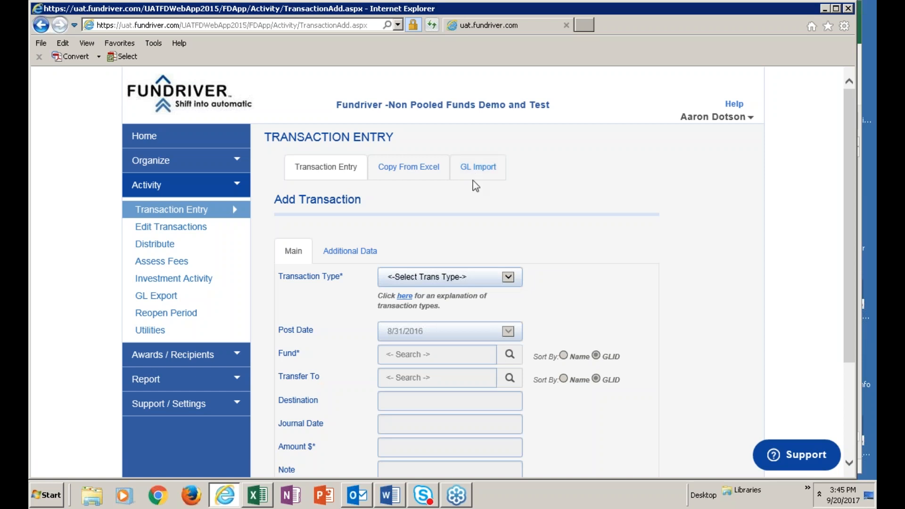
Check the Standard Transaction Import NEF workbook in Excel, and return to Fundriver to set up a GL import as Transaction Activity Import.
left_click(256, 499)
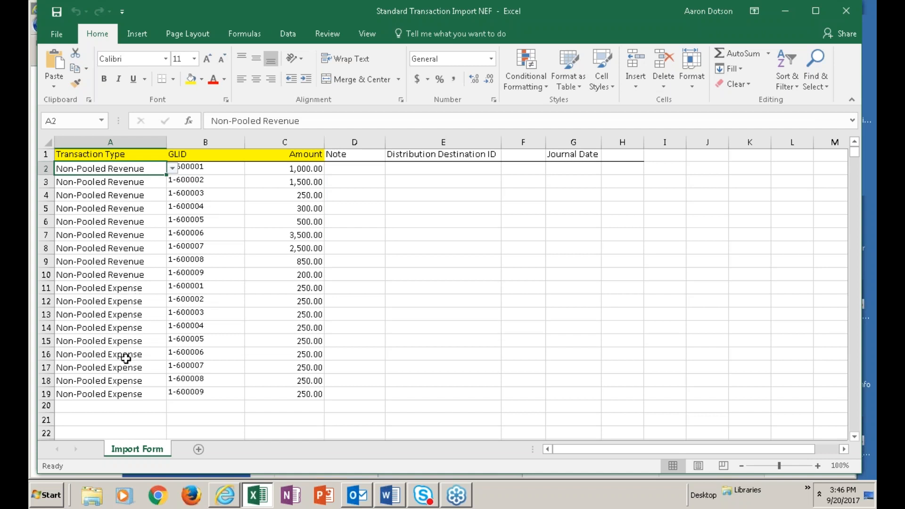
left_click(226, 495)
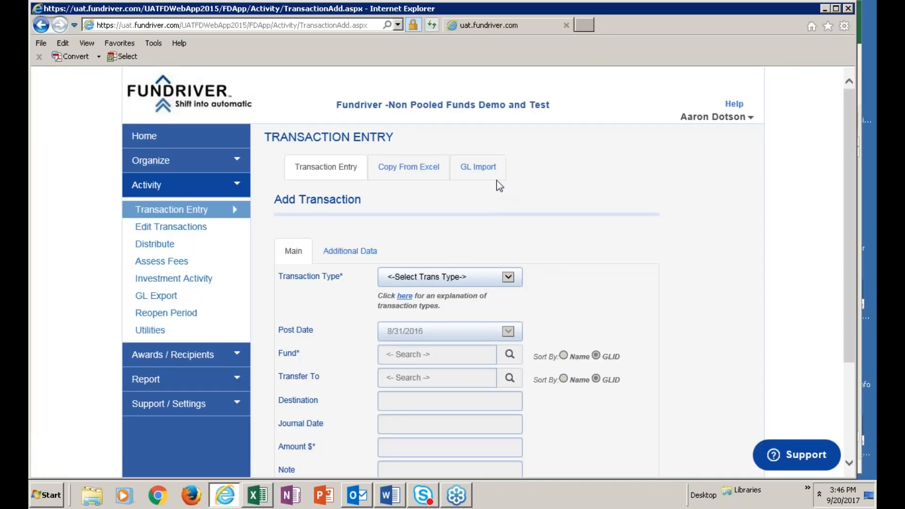
left_click(484, 172)
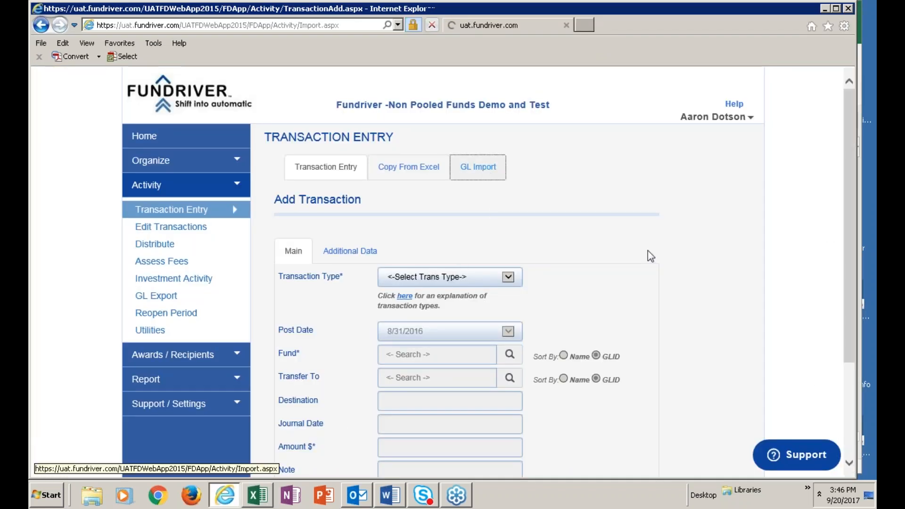
left_click(510, 236)
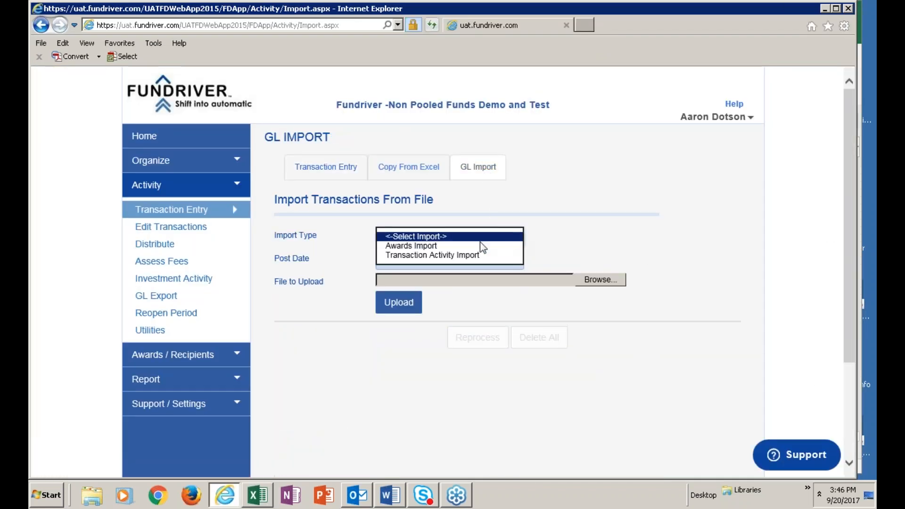
left_click(450, 257)
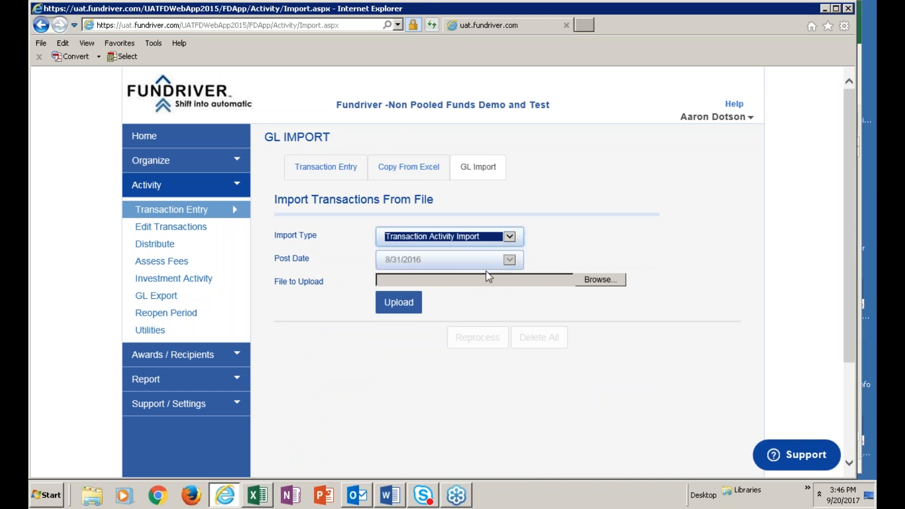
Choose the Standard Transaction Import NEF worksheet from the Desktop as the import file and upload it.
left_click(599, 281)
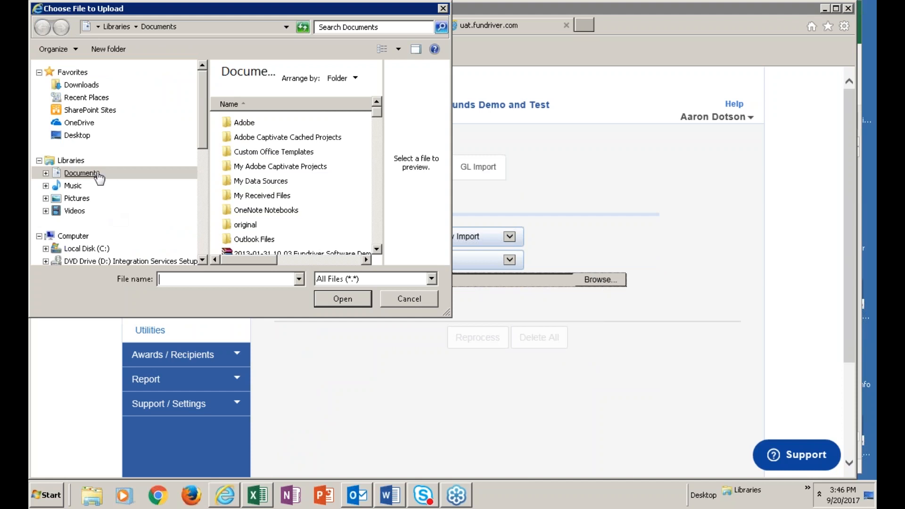
left_click(83, 136)
left_click_drag(380, 84, 377, 212)
scroll(376, 216, "down", 6)
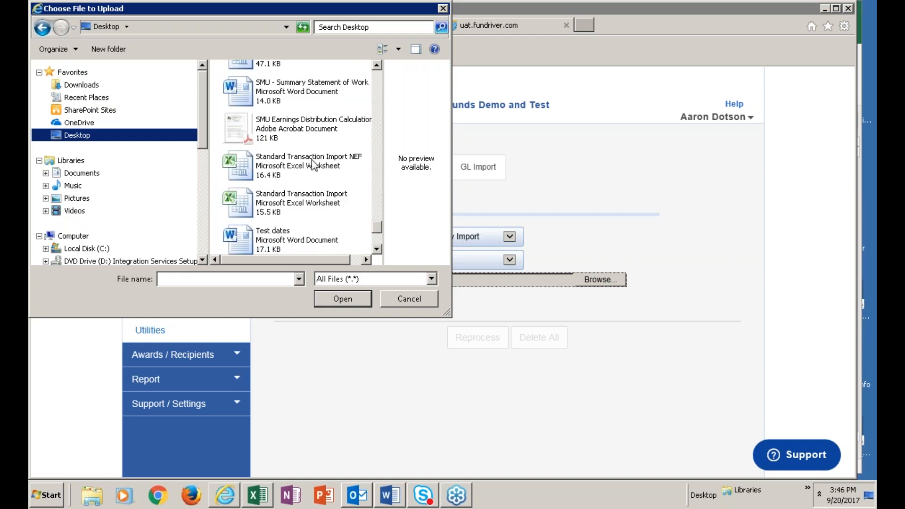
double_click(311, 165)
left_click(400, 308)
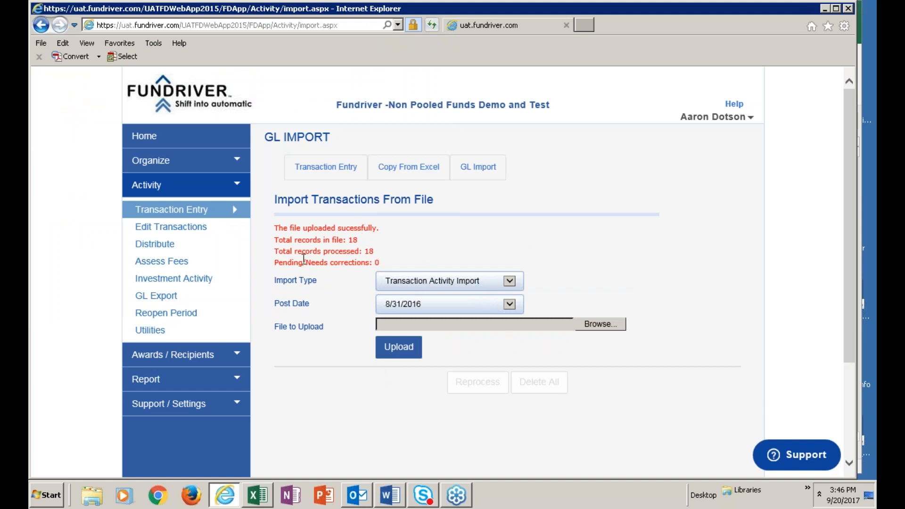
Open the transaction editing page and review the imported non-pooled revenue and expense transactions.
left_click(188, 230)
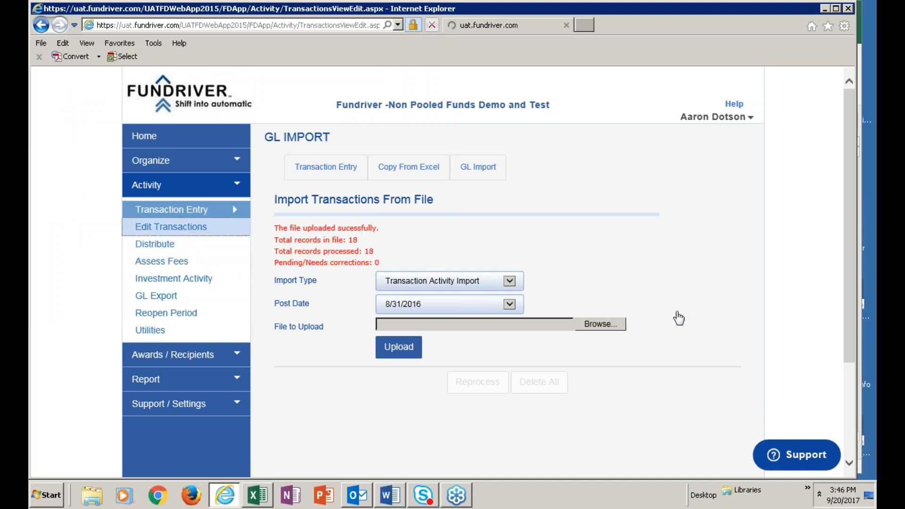
scroll(786, 292, "down", 3)
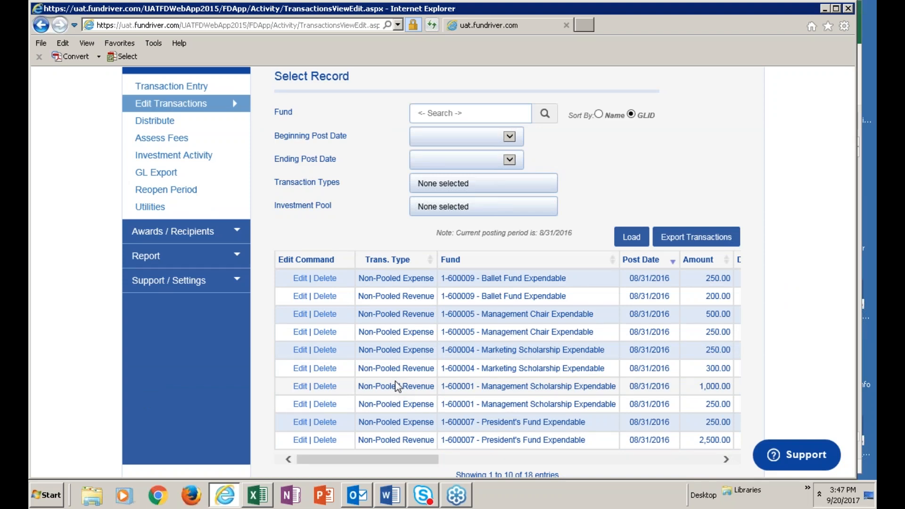
scroll(315, 342, "up", 3)
Reconcile the investment activity of the Endowment Investment Pool for post date 8/31/2016 and review the reconciliation.
left_click(179, 282)
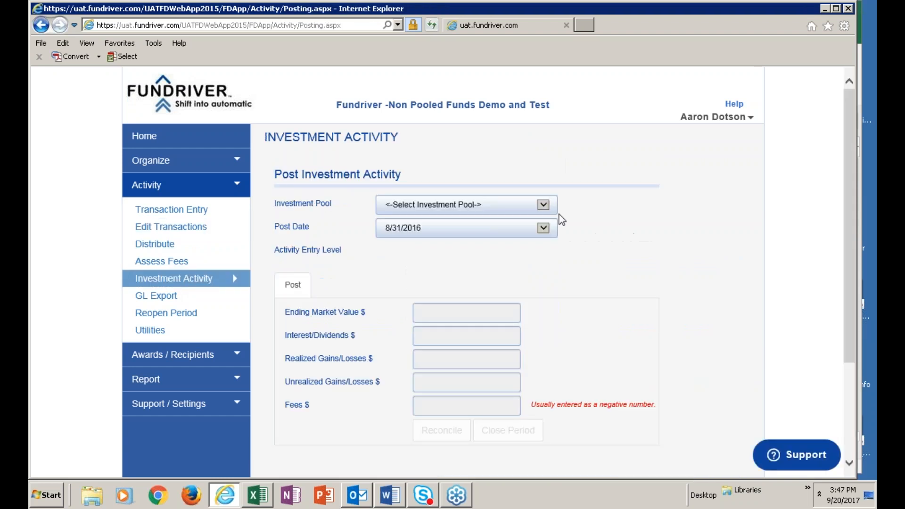
left_click(543, 205)
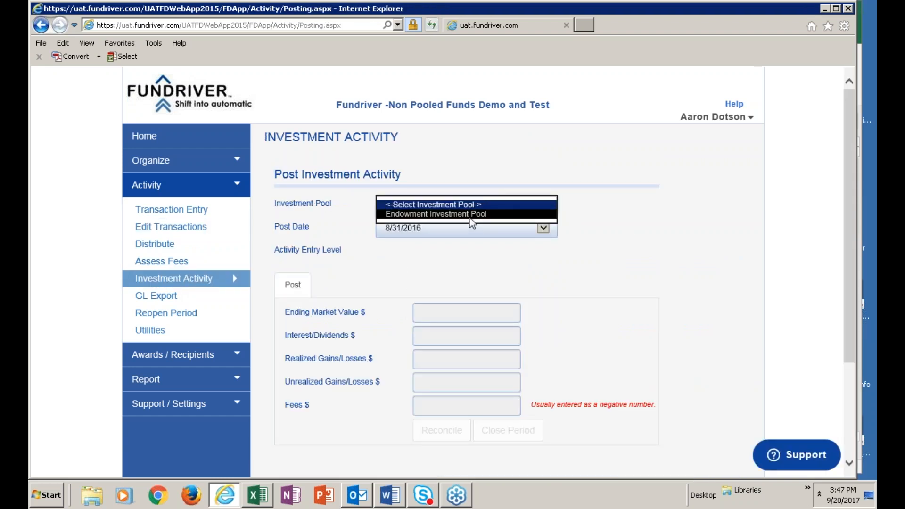
left_click(471, 215)
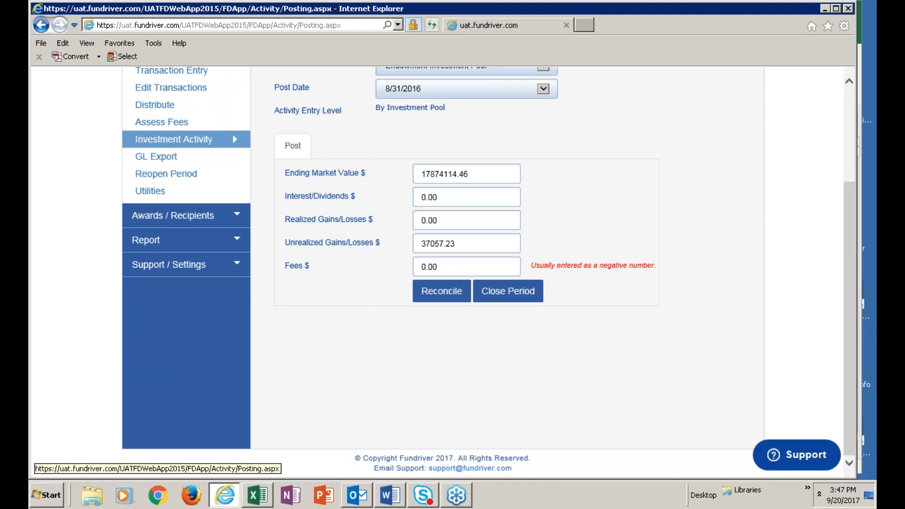
scroll(745, 286, "down", 3)
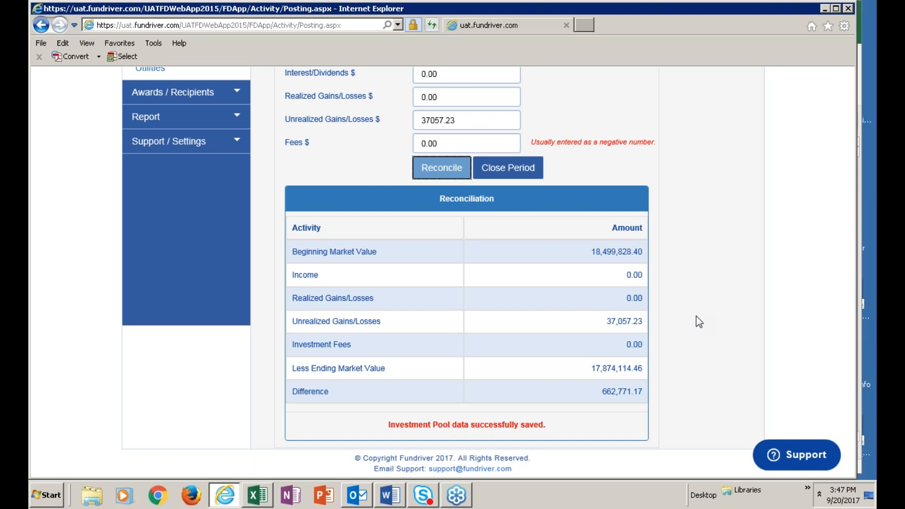
scroll(688, 316, "up", 5)
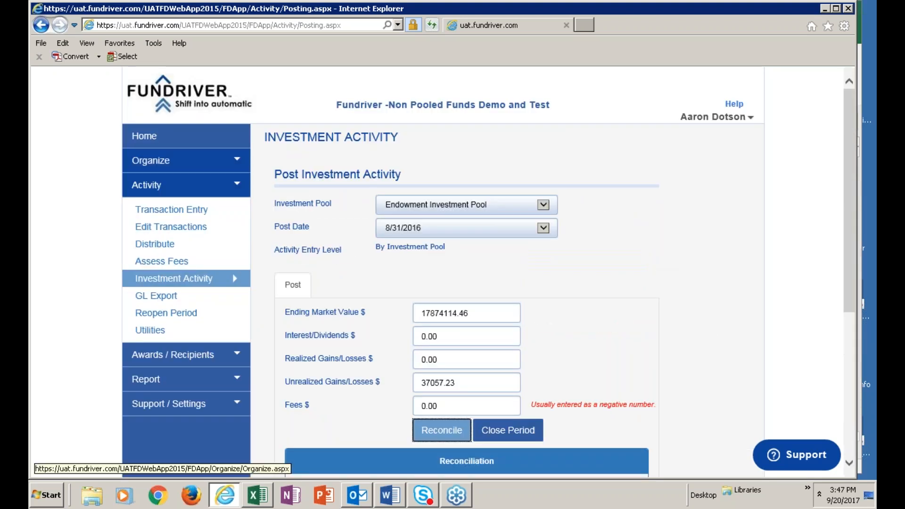
left_click(151, 165)
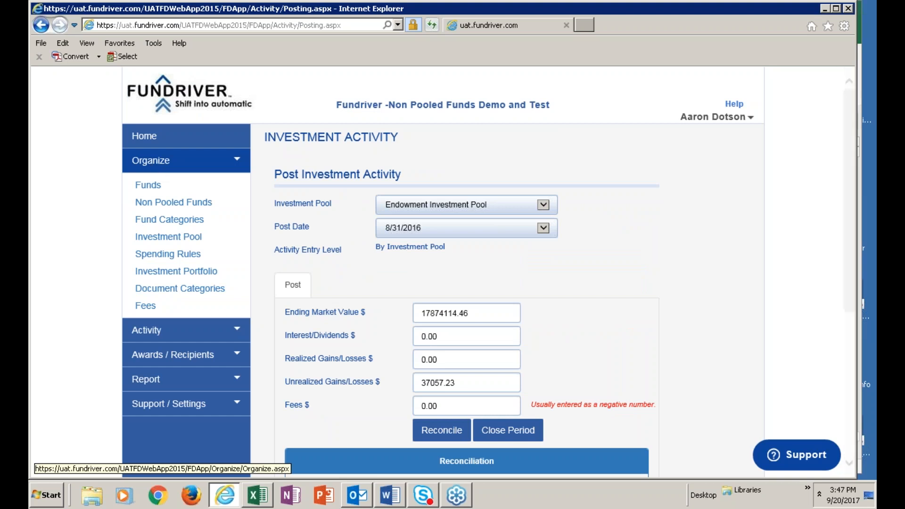
left_click(148, 184)
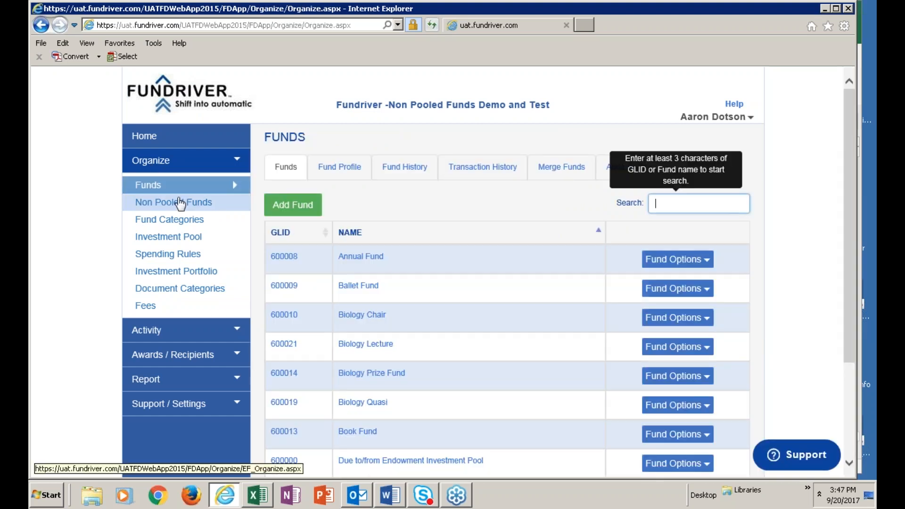
left_click(362, 286)
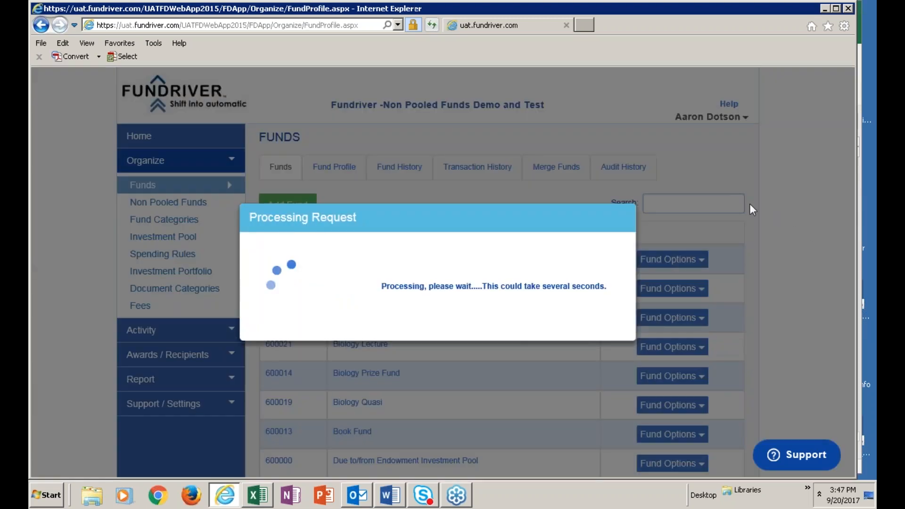
scroll(768, 283, "down", 10)
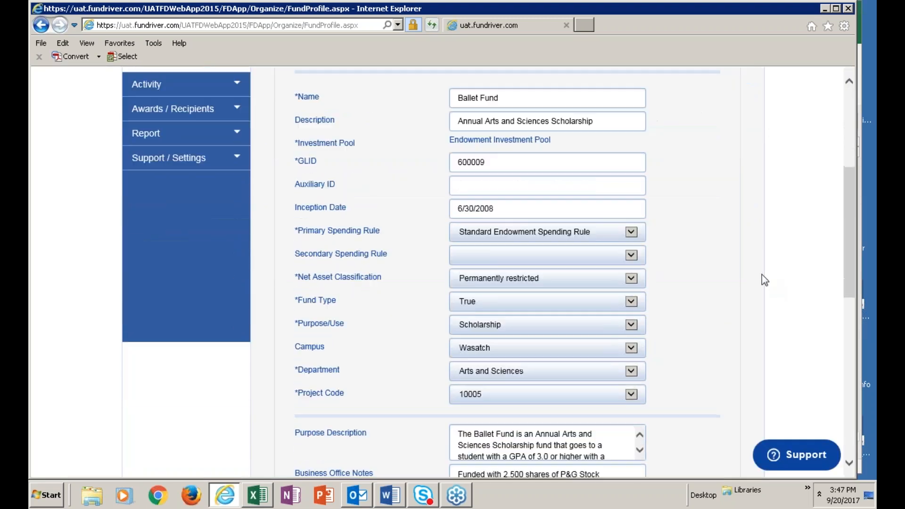
scroll(759, 271, "down", 4)
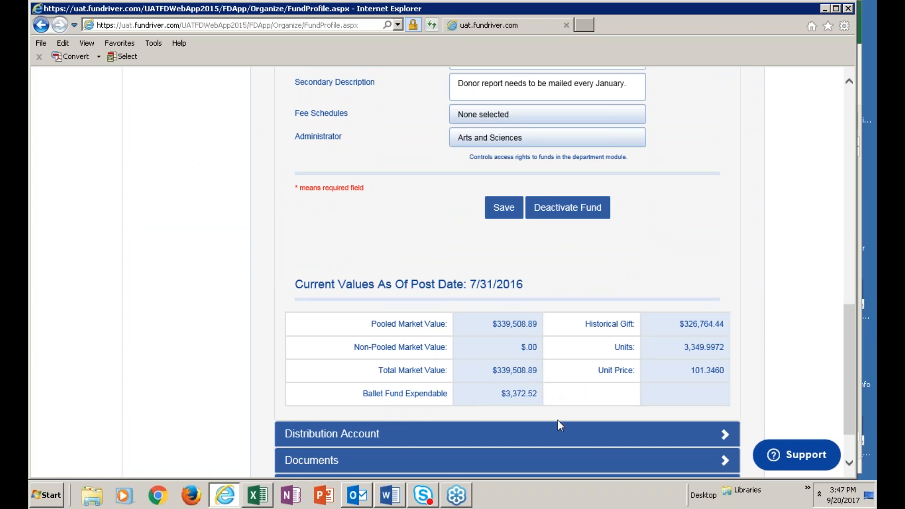
scroll(786, 360, "up", 10)
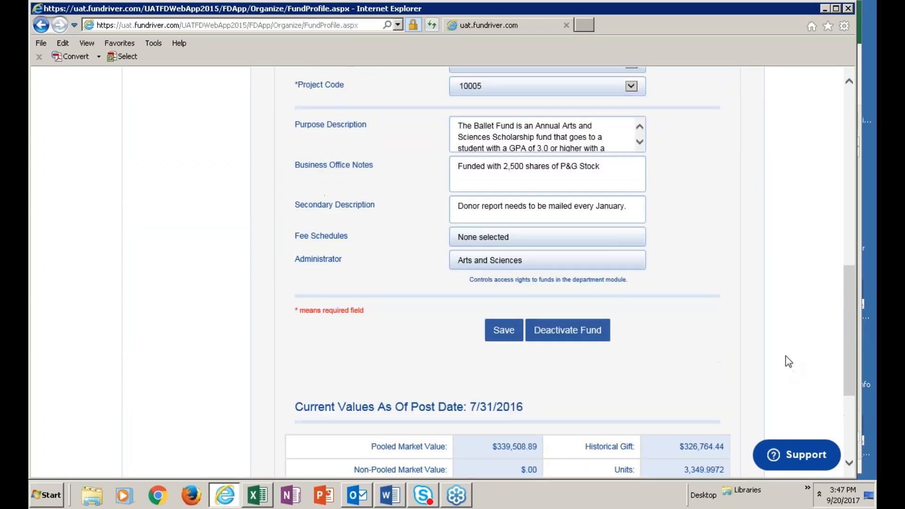
Create spending distributions for all spending rules using fund values as of 6/30/2016.
scroll(776, 341, "up", 4)
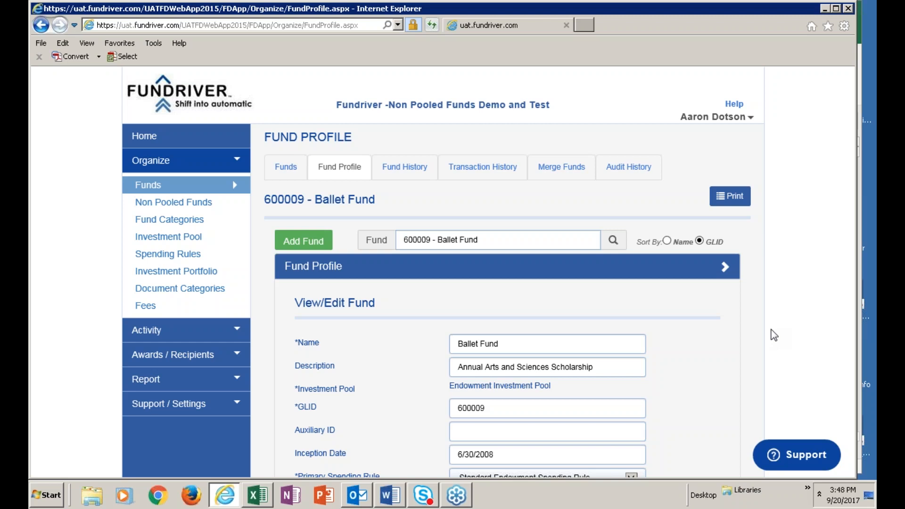
left_click(138, 332)
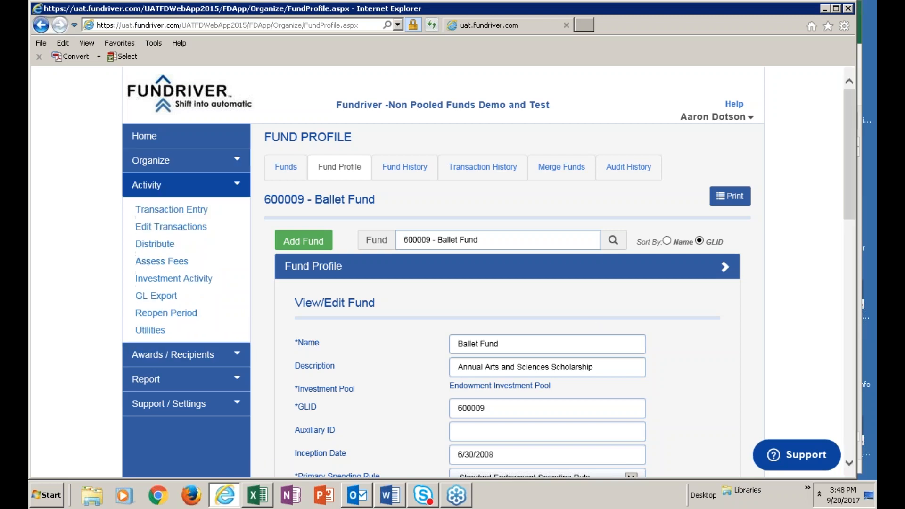
left_click(155, 244)
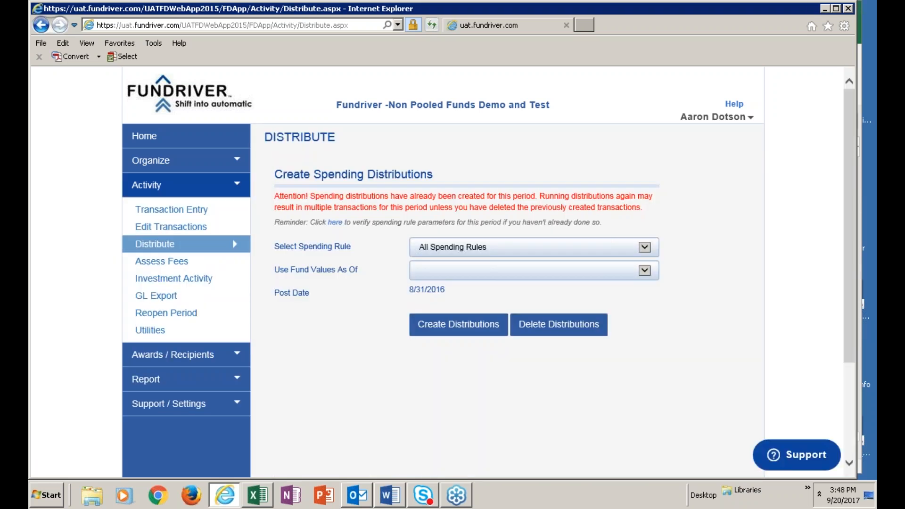
left_click(644, 270)
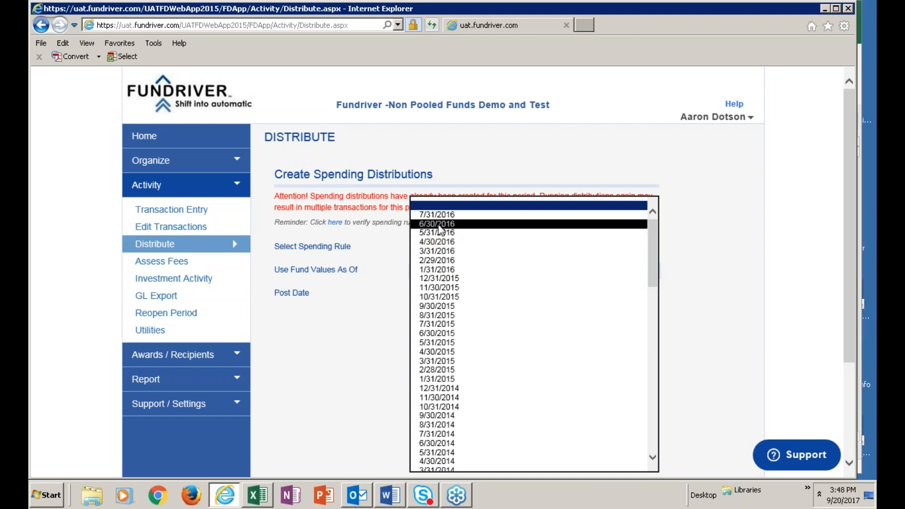
left_click(438, 224)
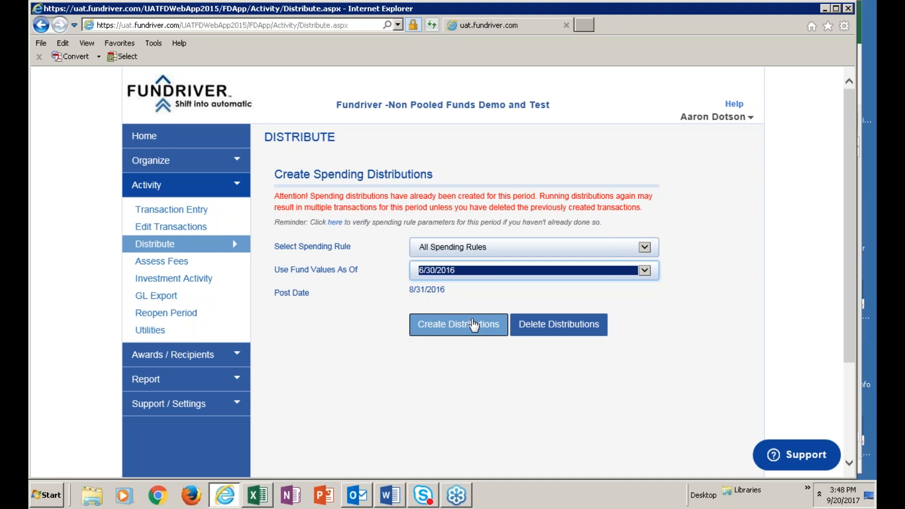
left_click(473, 325)
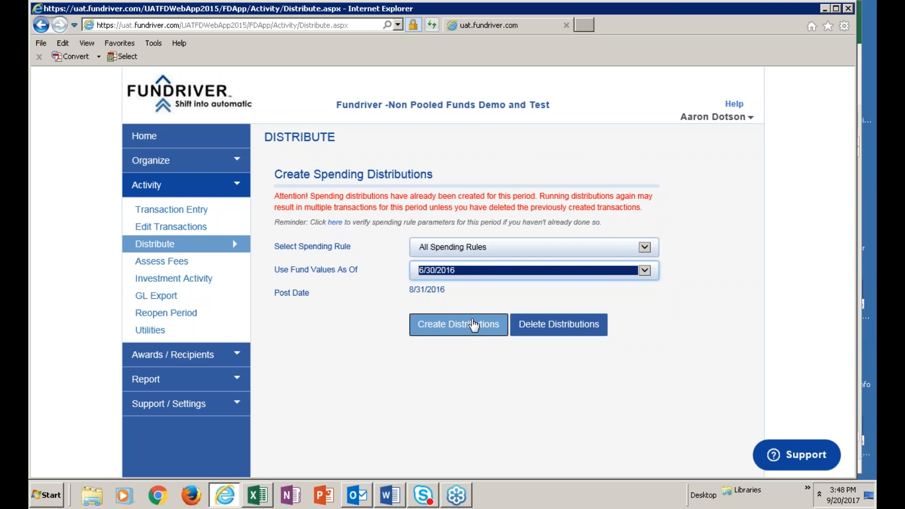
left_click(474, 330)
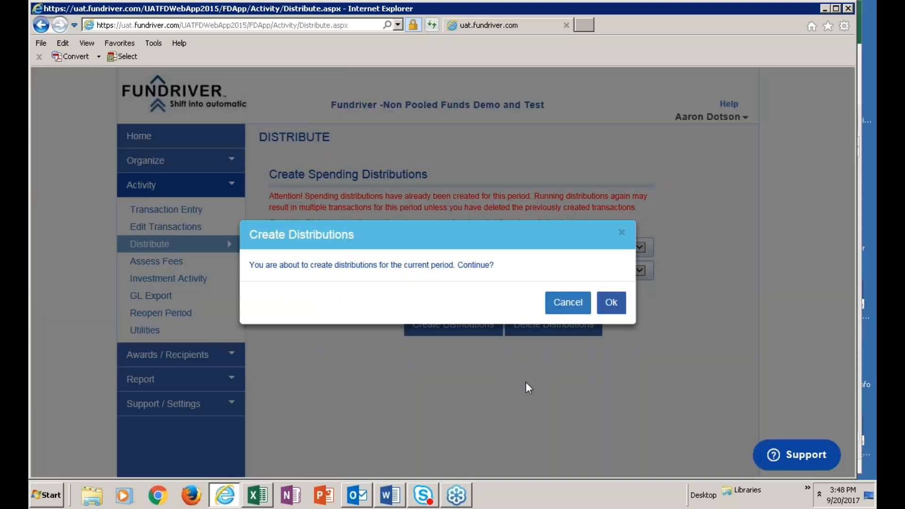
left_click(621, 311)
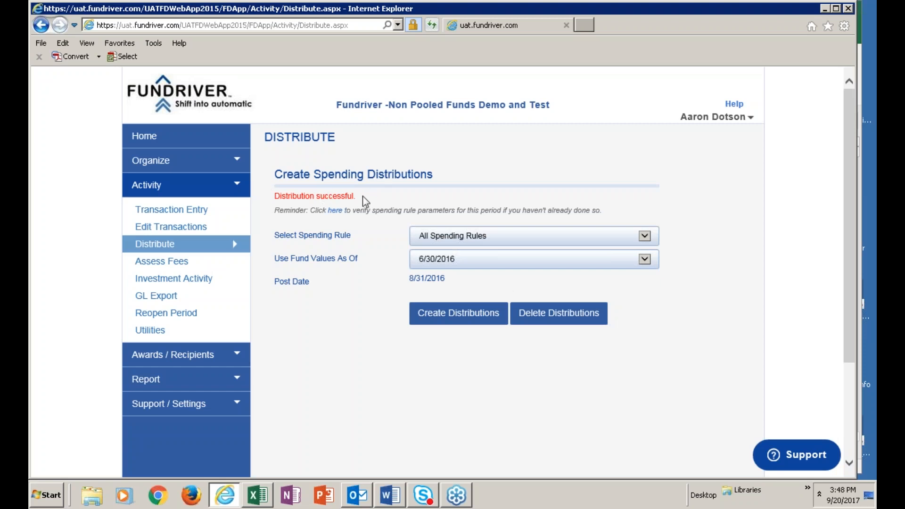
Reconcile the Endowment Investment Pool's investment activity for 8/31/2016 again after the distributions.
left_click(198, 283)
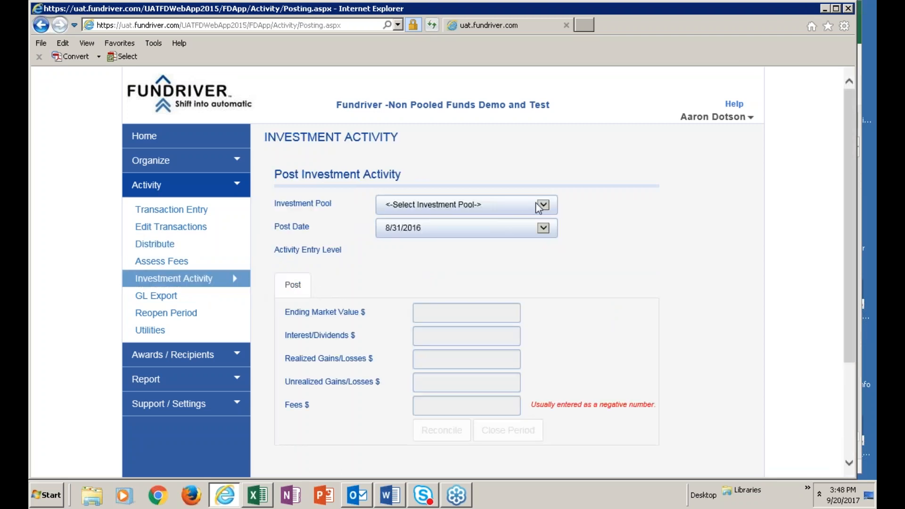
left_click(543, 204)
left_click(496, 215)
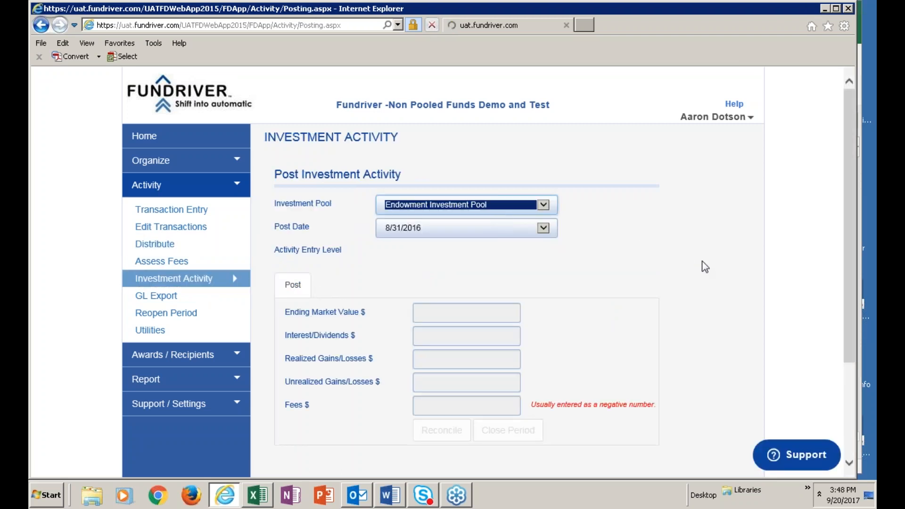
scroll(589, 307, "down", 3)
left_click(454, 300)
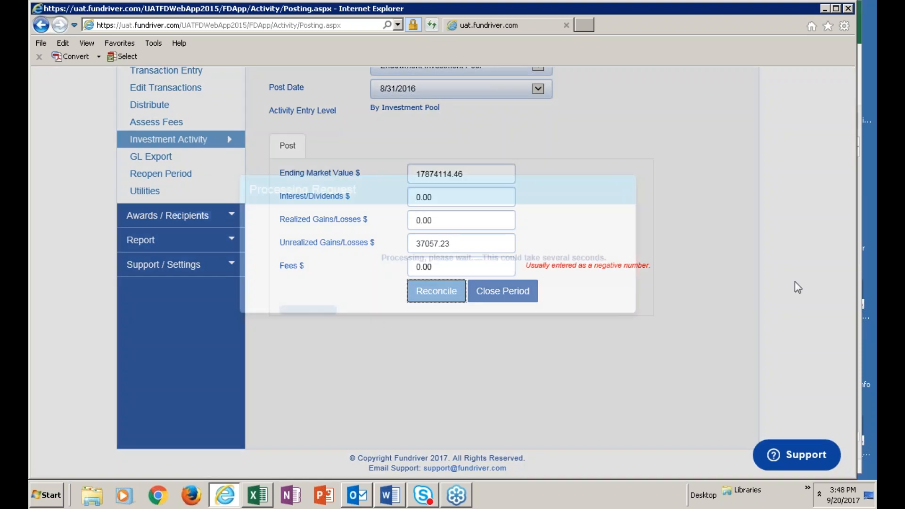
scroll(745, 275, "down", 3)
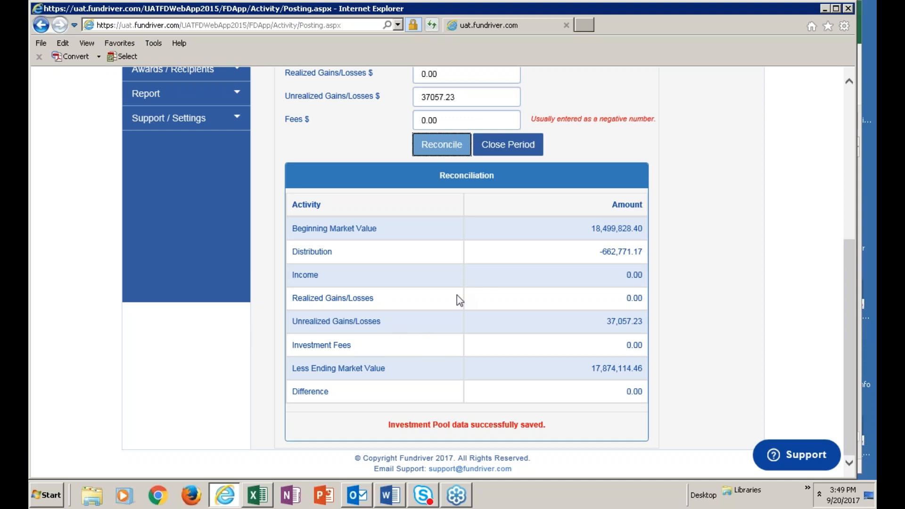
Review the Endowment Investment Pool's posted values and reconciliation table, and close the 8/31/2016 period.
scroll(457, 297, "up", 4)
scroll(522, 267, "up", 2)
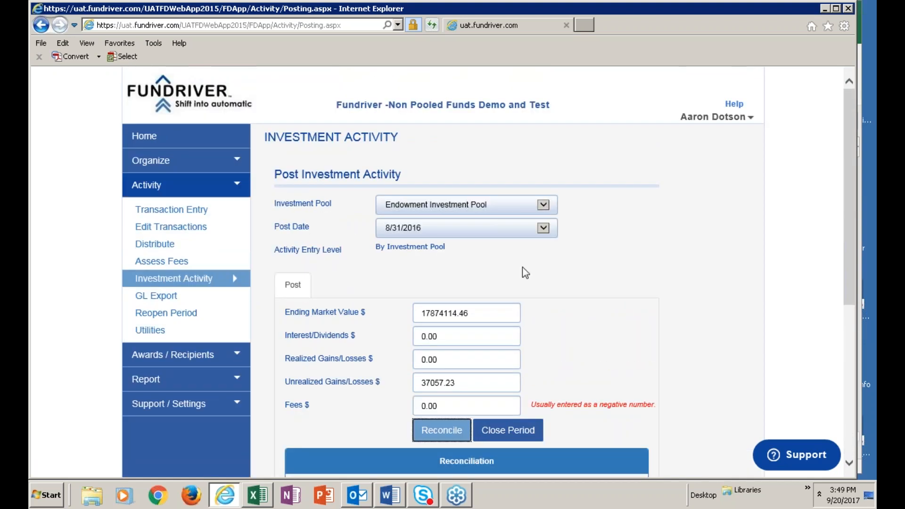
scroll(522, 267, "down", 6)
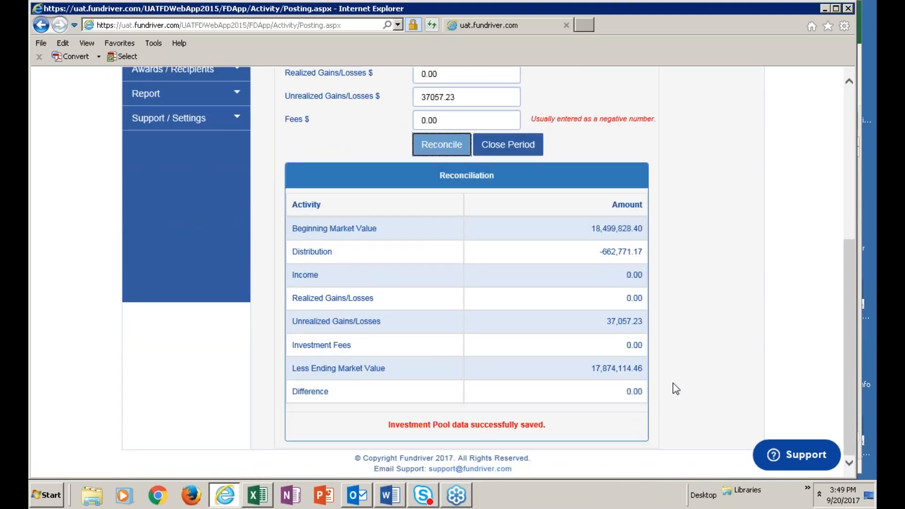
scroll(716, 331, "up", 4)
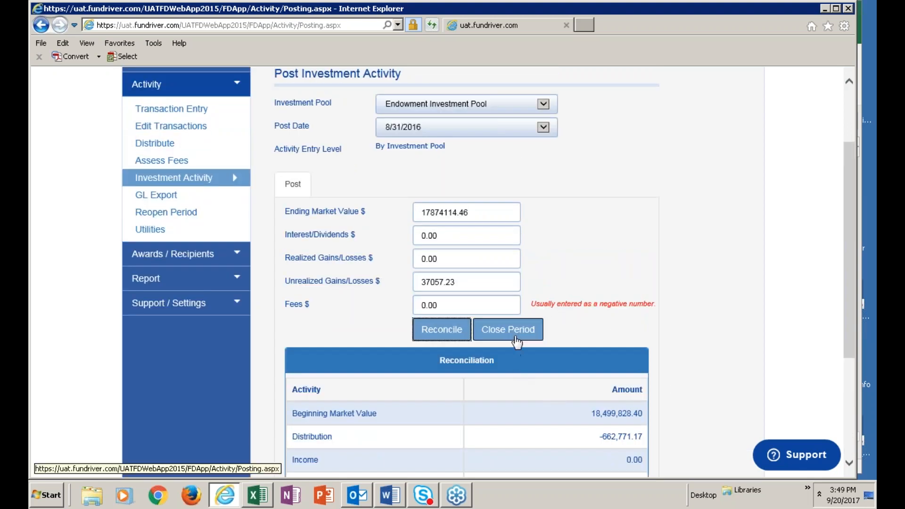
left_click(517, 337)
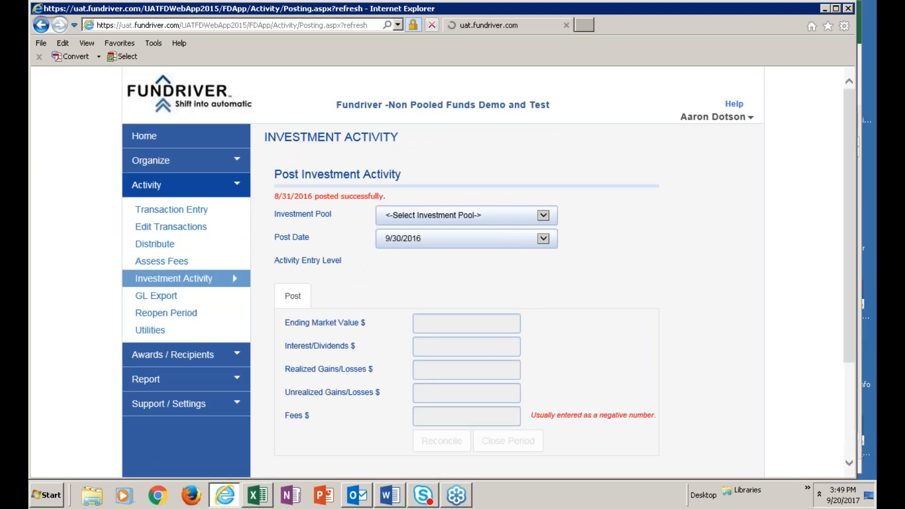
Run the user-defined Non-Pooled-Expendable Fund Activity Report with start date 7/31/2016 and end date 8/31/2016.
left_click(156, 391)
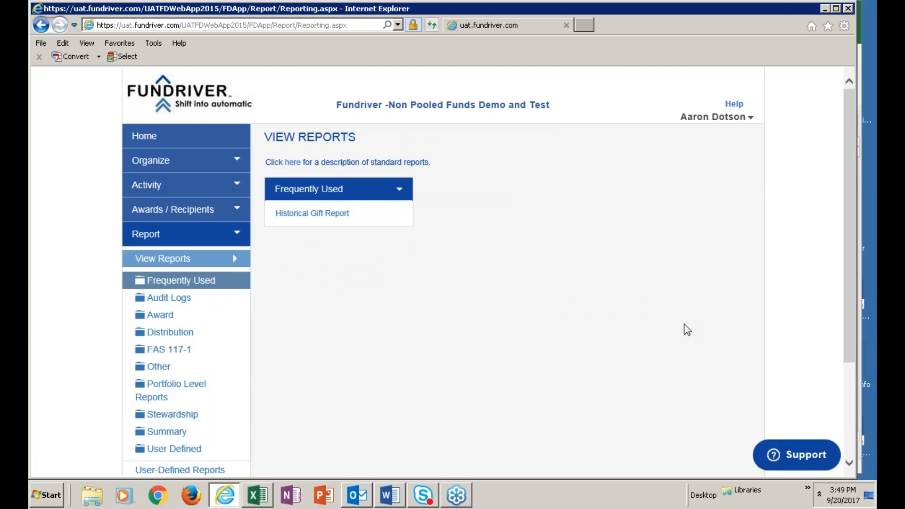
left_click(189, 450)
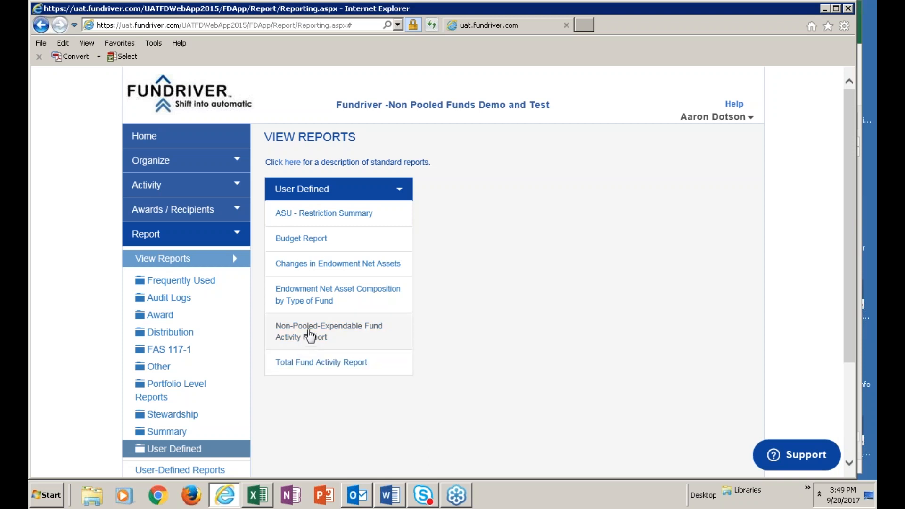
left_click(307, 335)
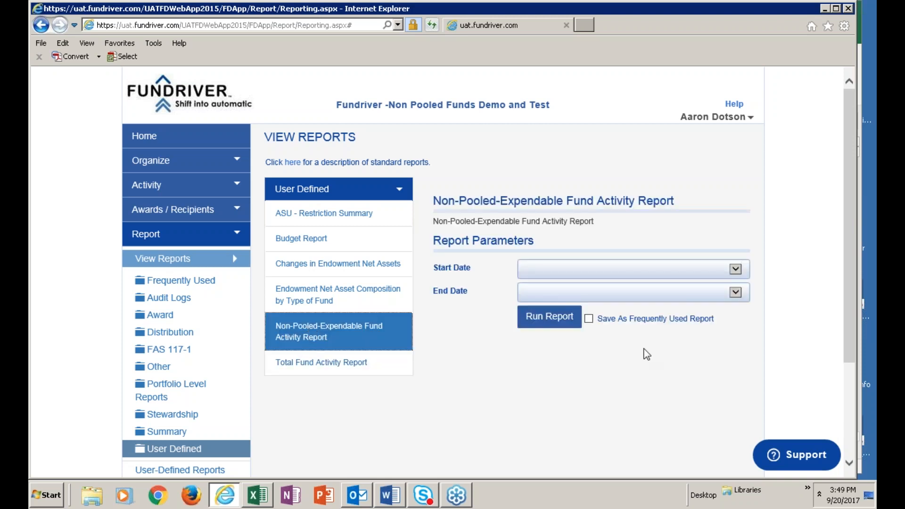
left_click(735, 269)
left_click(557, 225)
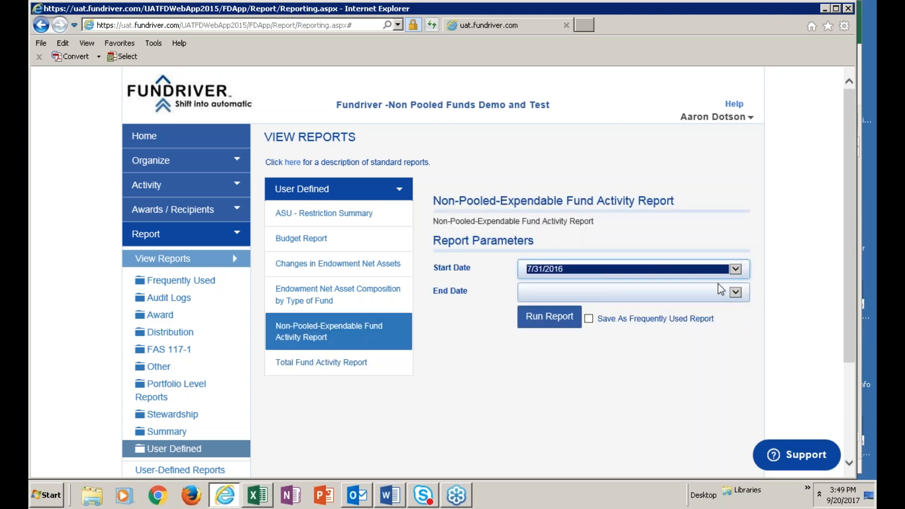
left_click(738, 294)
left_click(543, 218)
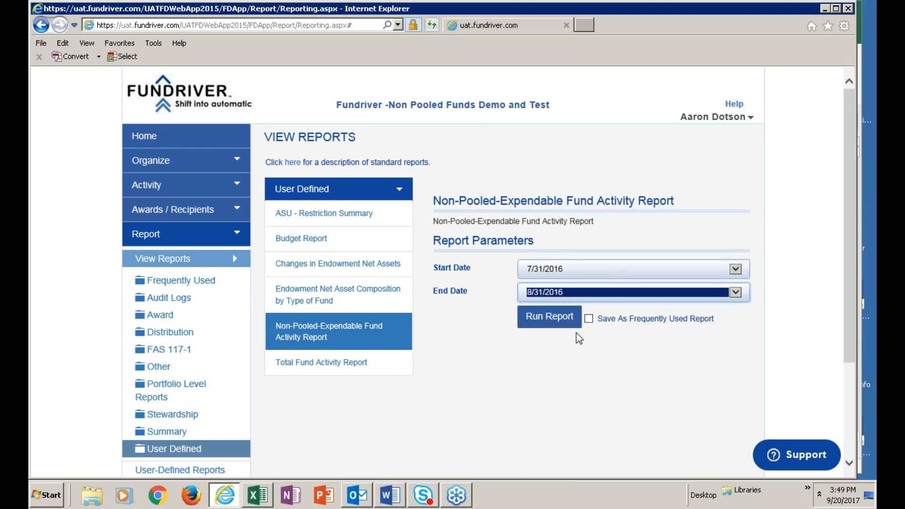
left_click(572, 318)
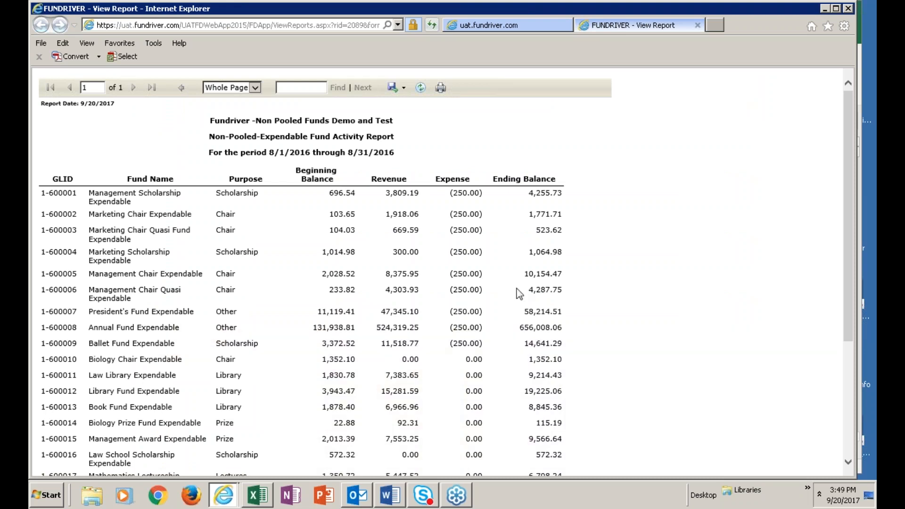
Examine each expendable fund's beginning balance, revenue, expense and ending balance and the report totals, and close the report.
scroll(740, 338, "down", 2)
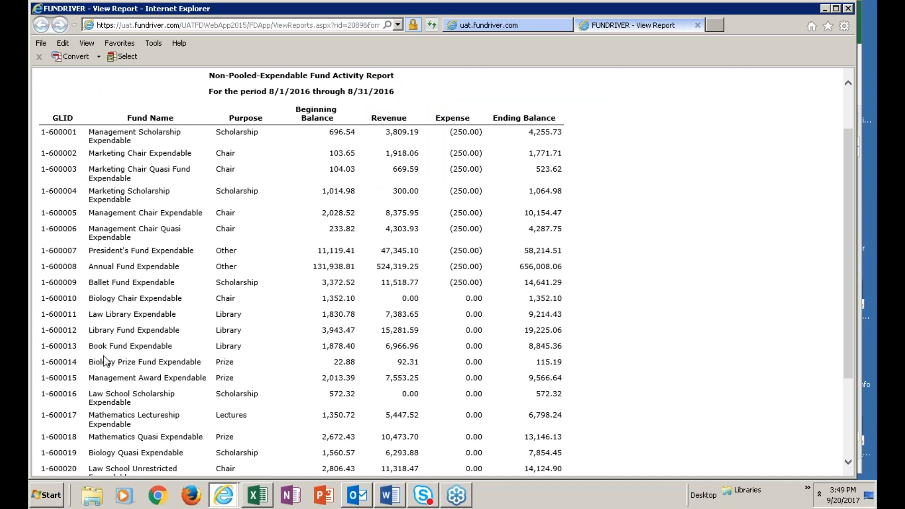
scroll(282, 304, "down", 5)
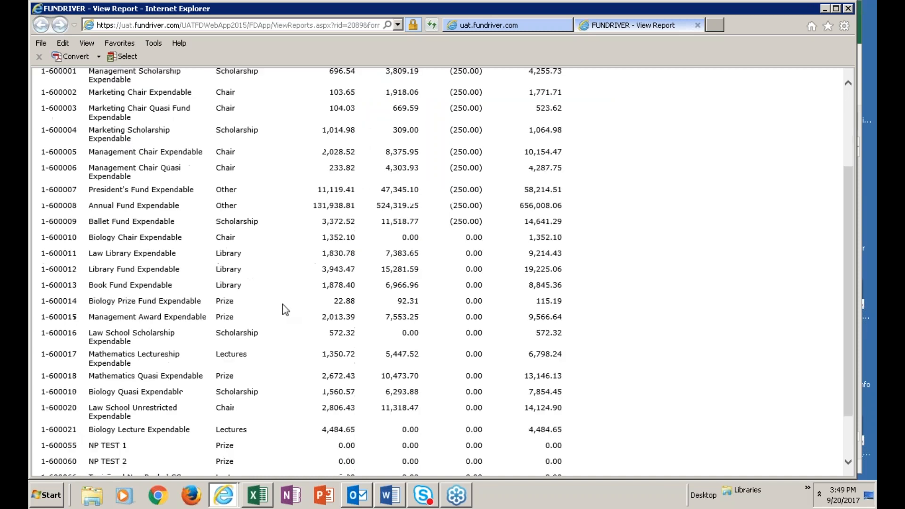
scroll(283, 306, "up", 5)
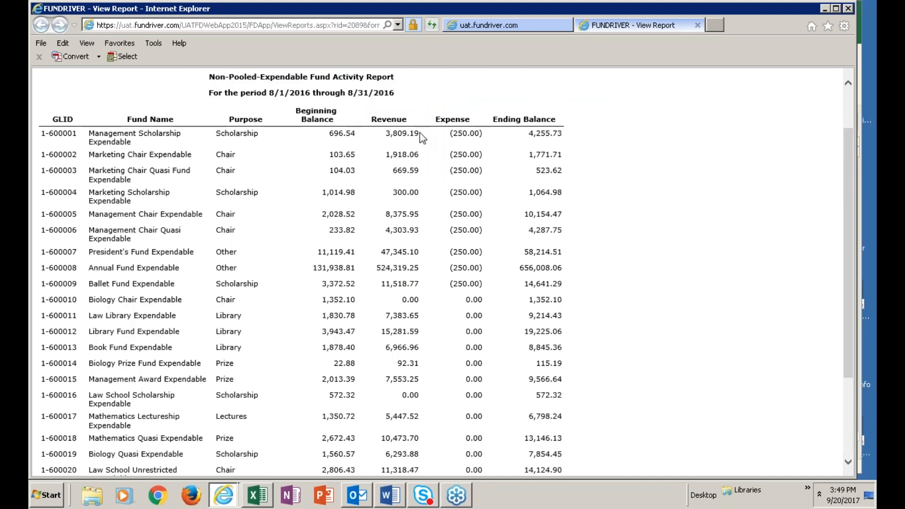
scroll(372, 278, "down", 3)
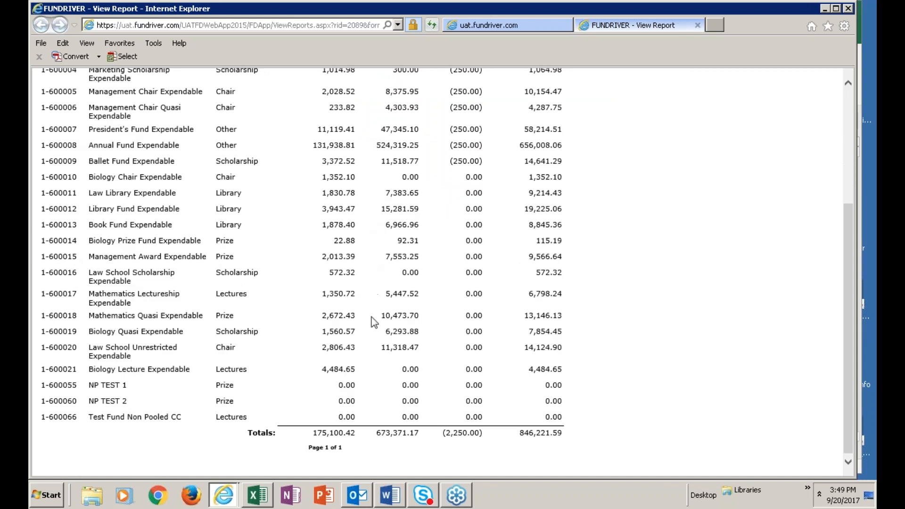
scroll(447, 258, "up", 3)
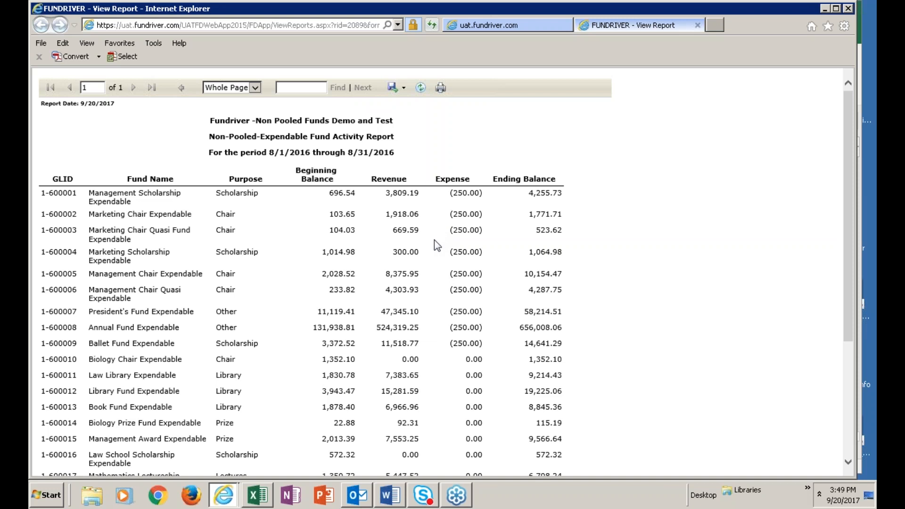
scroll(390, 257, "down", 1)
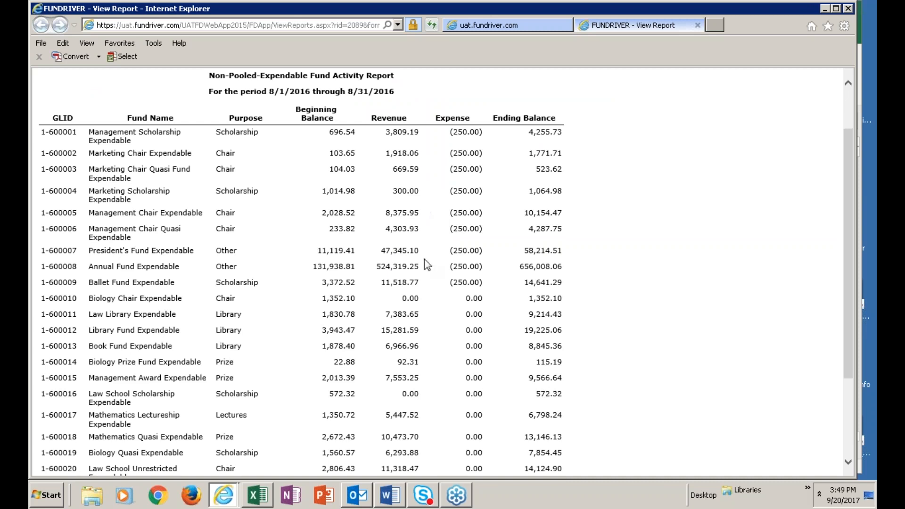
scroll(699, 353, "down", 1)
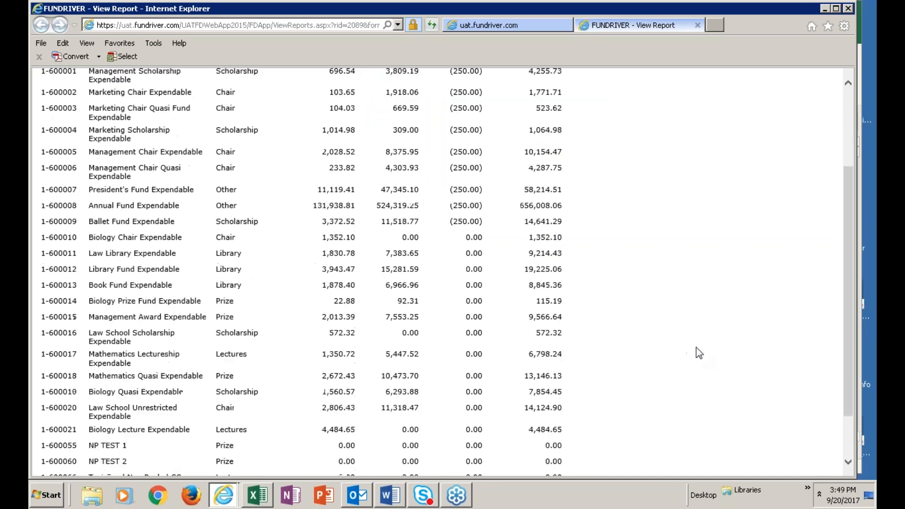
scroll(699, 354, "down", 1)
scroll(695, 346, "up", 3)
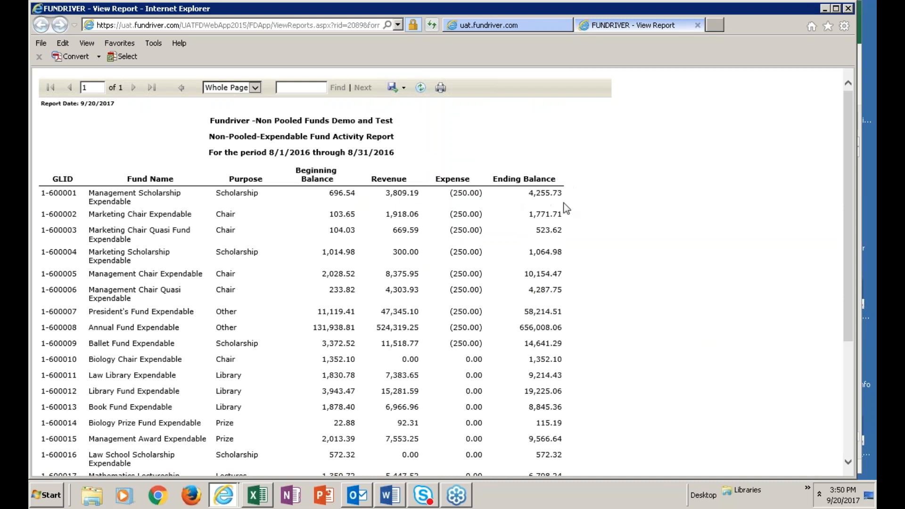
scroll(688, 410, "down", 3)
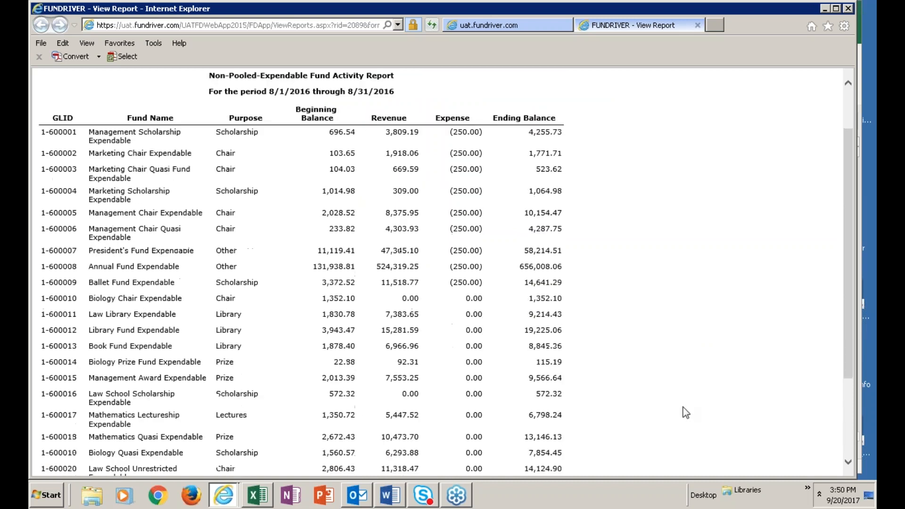
scroll(691, 407, "up", 3)
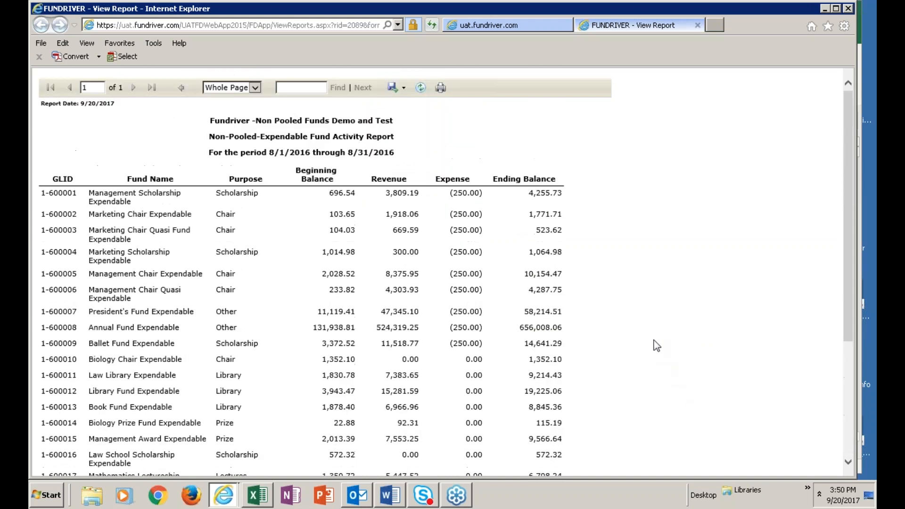
left_click(697, 24)
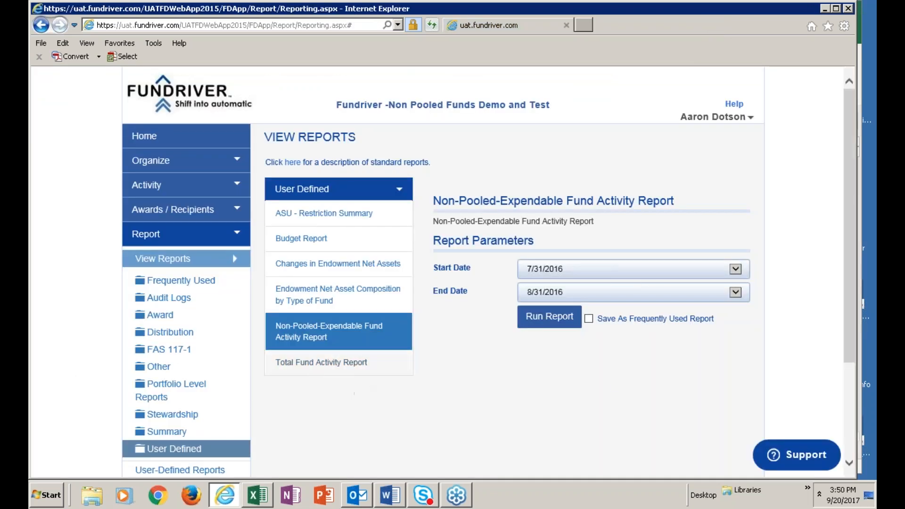
Run the user-defined Total Fund Activity Report with start date 7/31/2016 and end date 8/31/2016.
left_click(351, 364)
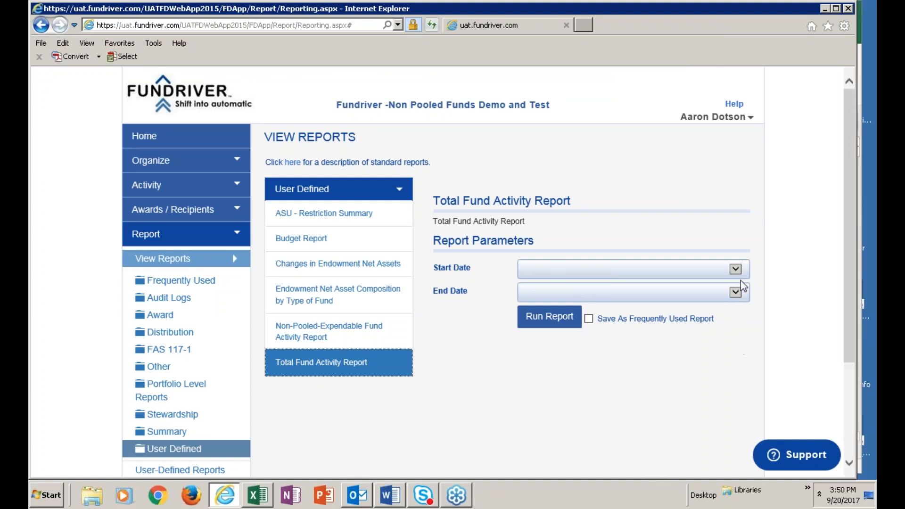
left_click(735, 269)
left_click(561, 222)
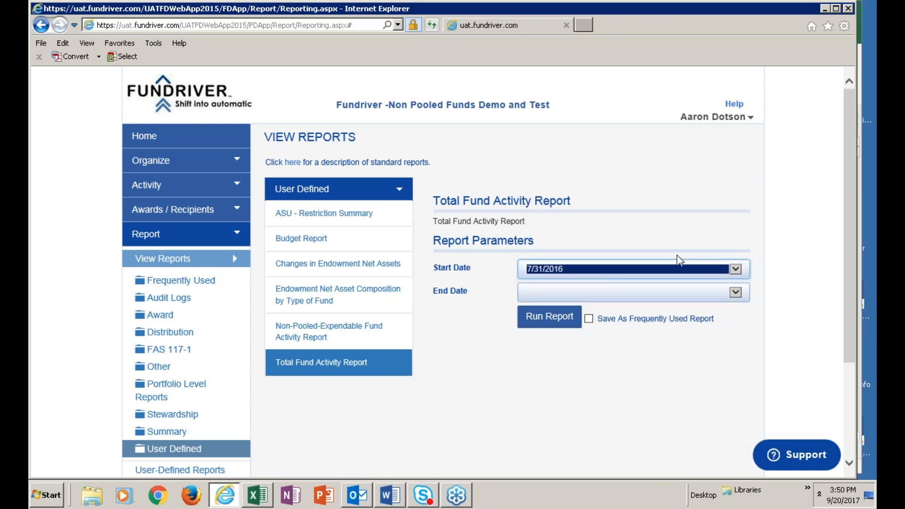
left_click(739, 295)
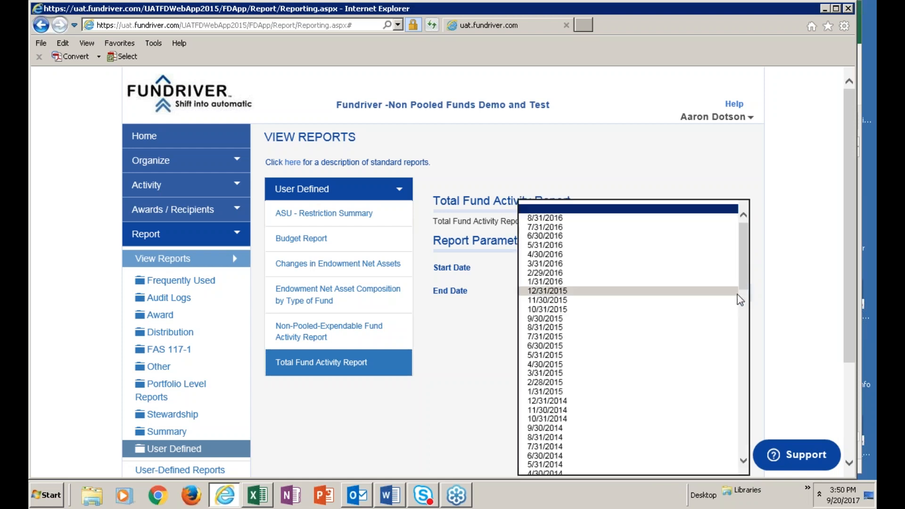
left_click(557, 210)
left_click(736, 293)
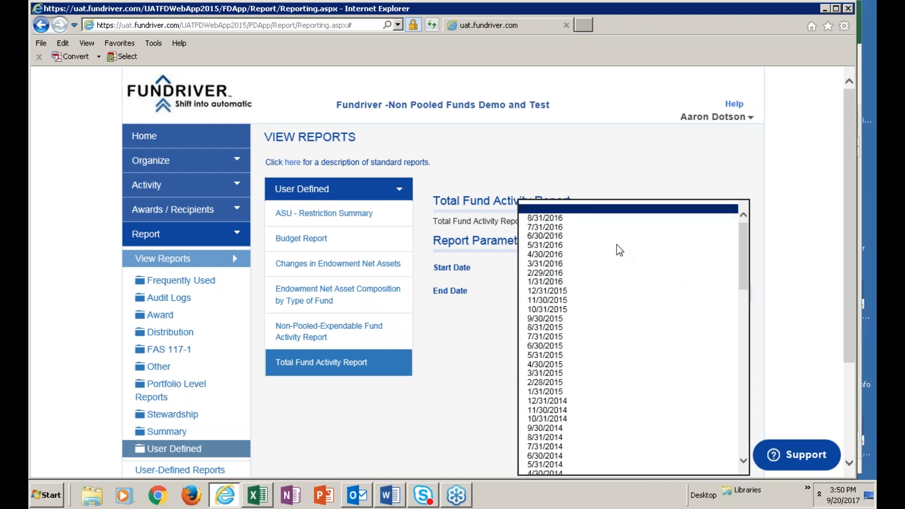
left_click(569, 219)
left_click(548, 315)
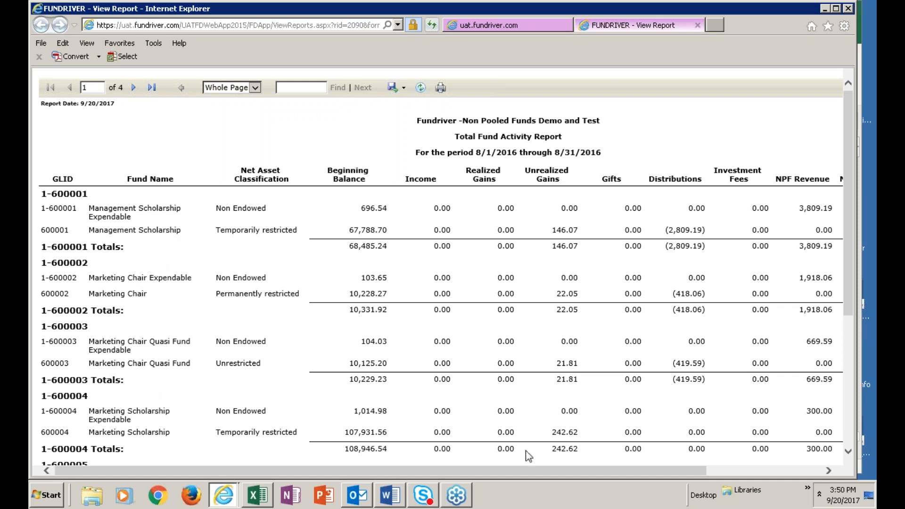
Examine each endowed and expendable fund pair's balances, distributions, NPF revenue and combined totals, and close the report.
scroll(852, 284, "down", 3)
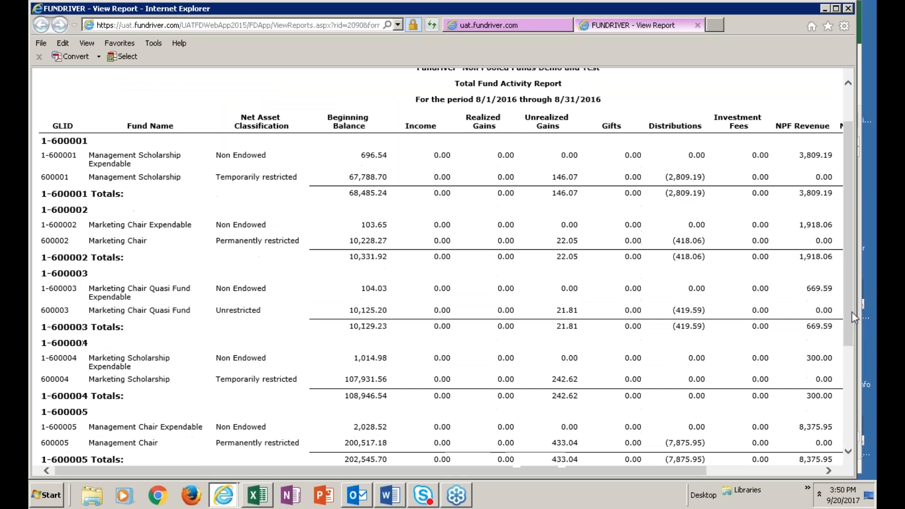
left_click_drag(475, 470, 407, 500)
scroll(601, 476, "up", 3)
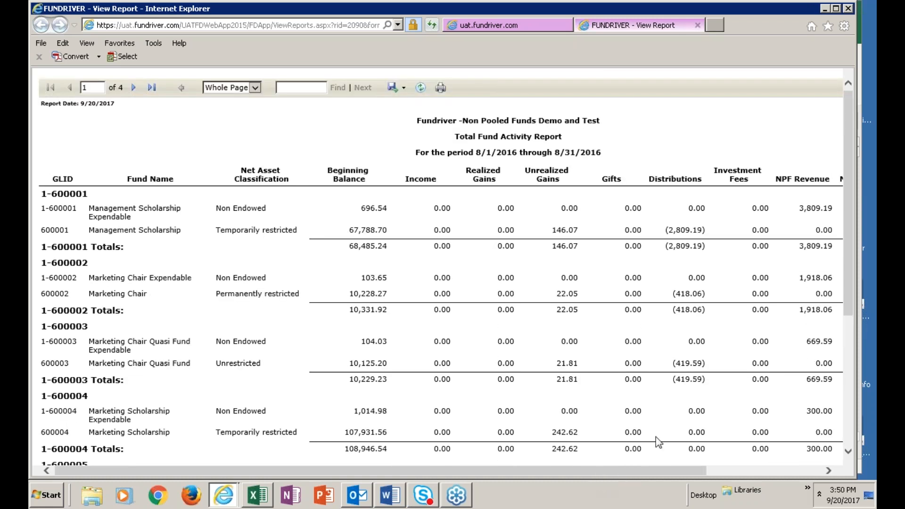
left_click(697, 25)
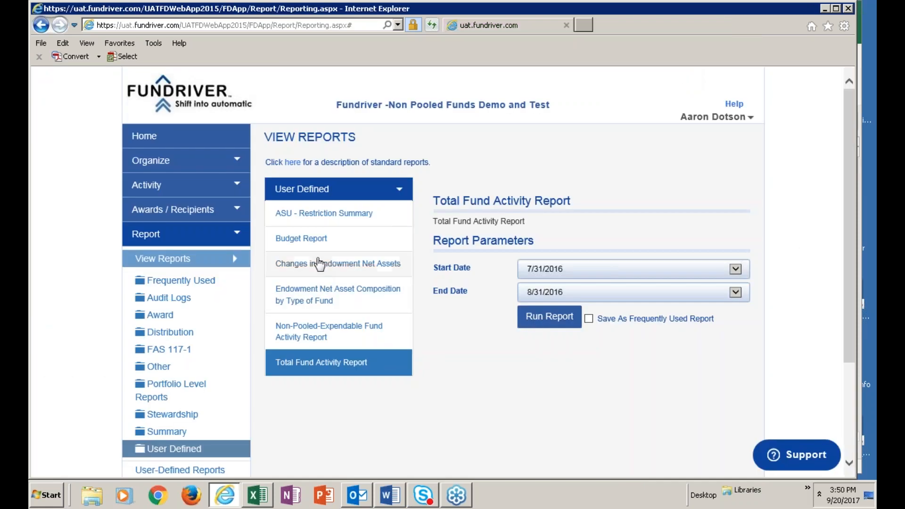
Run the user-defined Budget Report, review each fund's calculated net spending, expendable balance and total budget, and close the report.
left_click(303, 243)
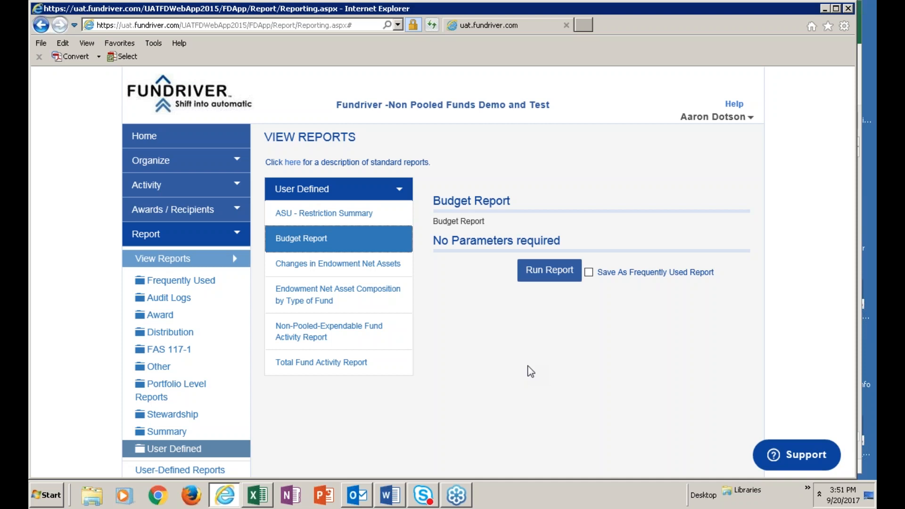
left_click(547, 279)
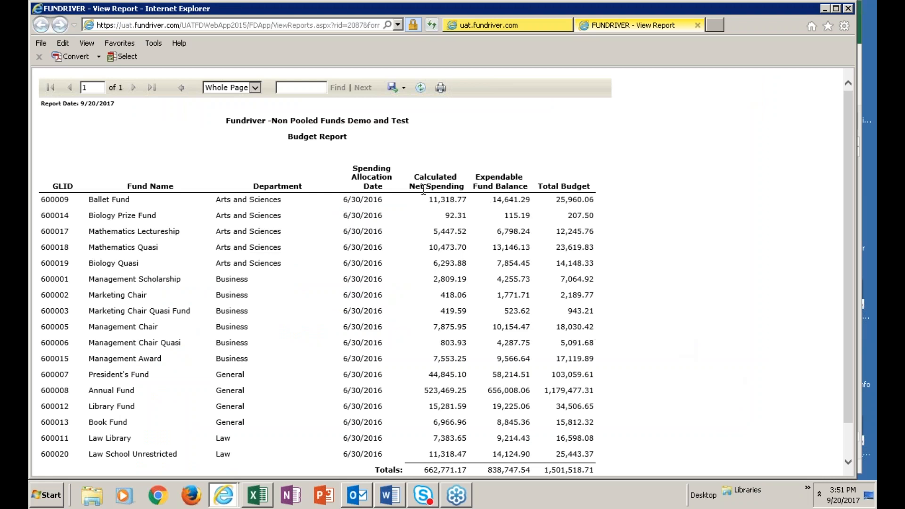
scroll(412, 306, "down", 2)
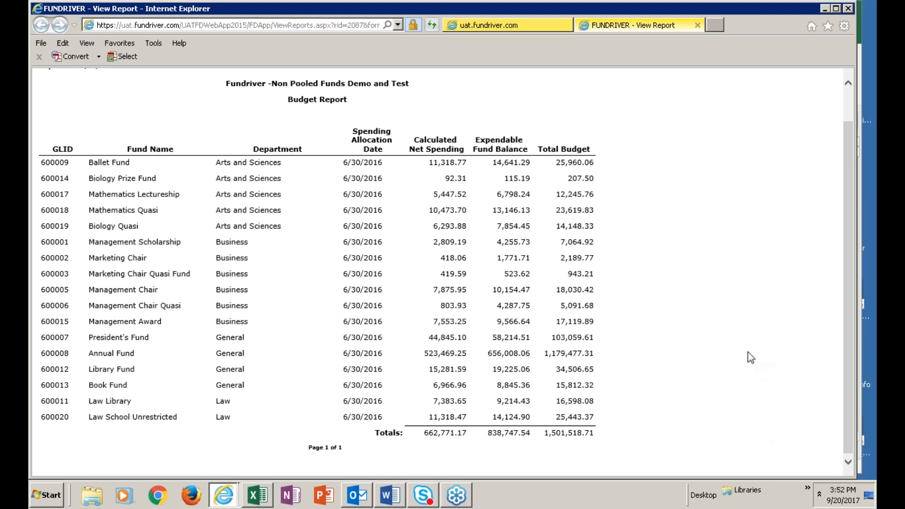
left_click(697, 25)
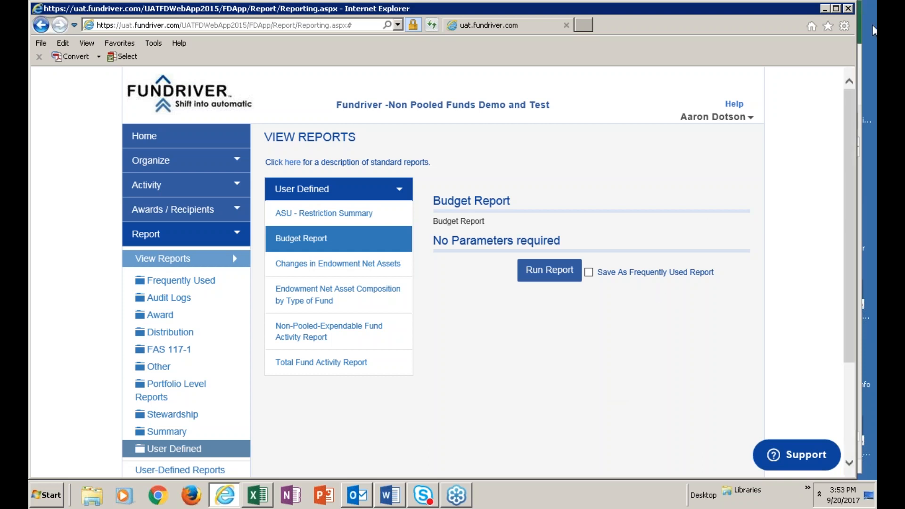
left_click(872, 31)
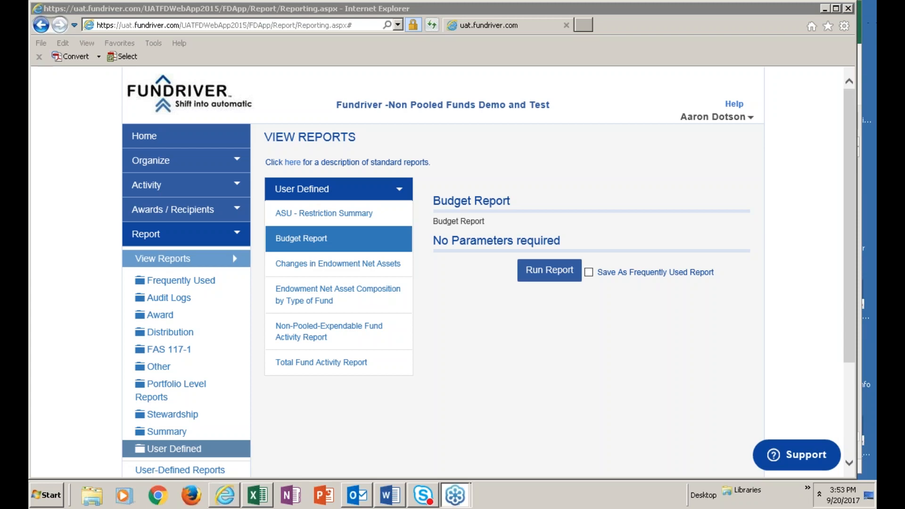